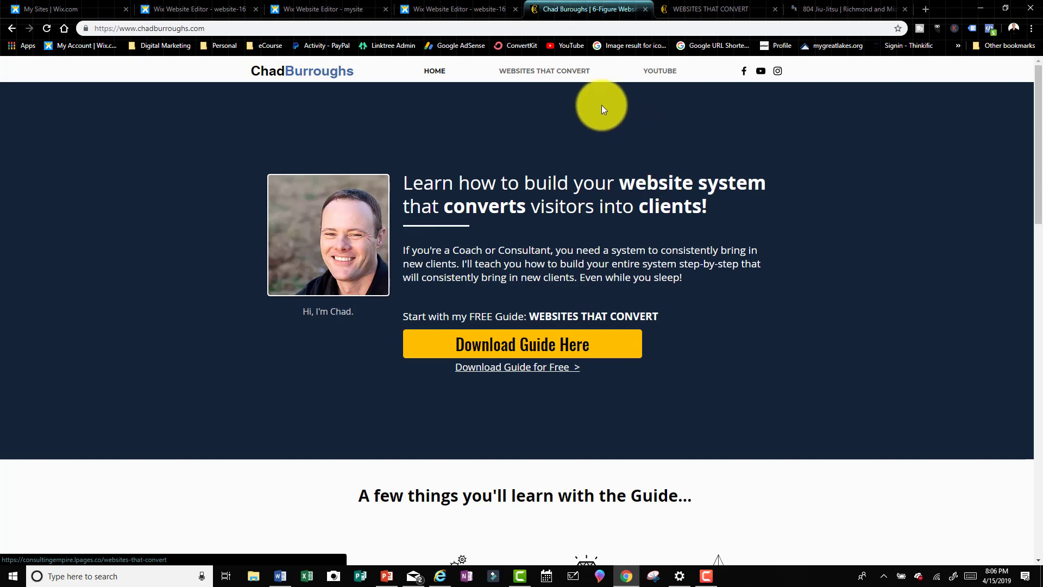
Glance at the YouTube channel, then open the live site's 804 Jiu-Jitsu TV page.
left_click(657, 76)
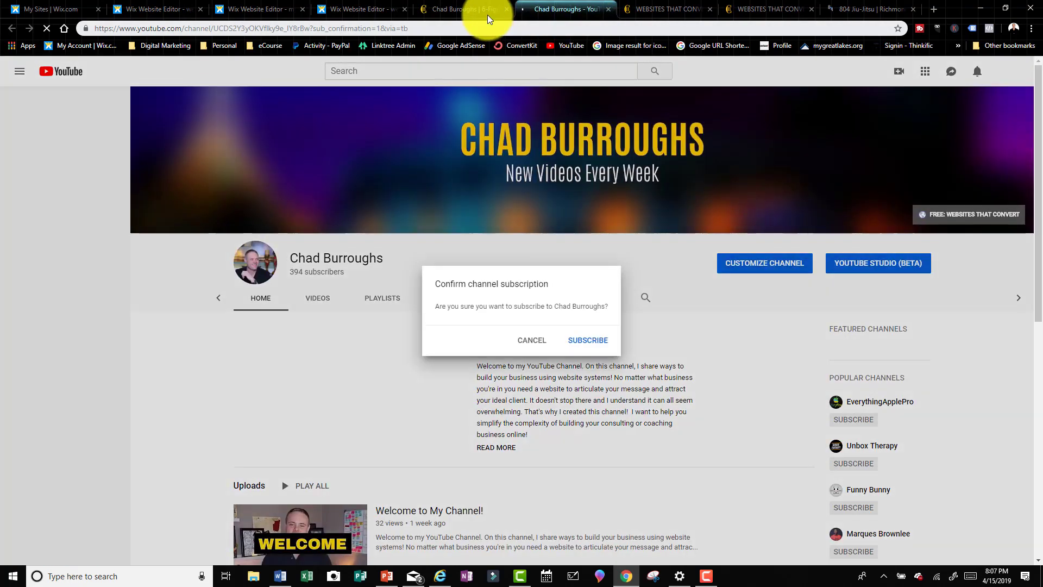
key("ctrl+w")
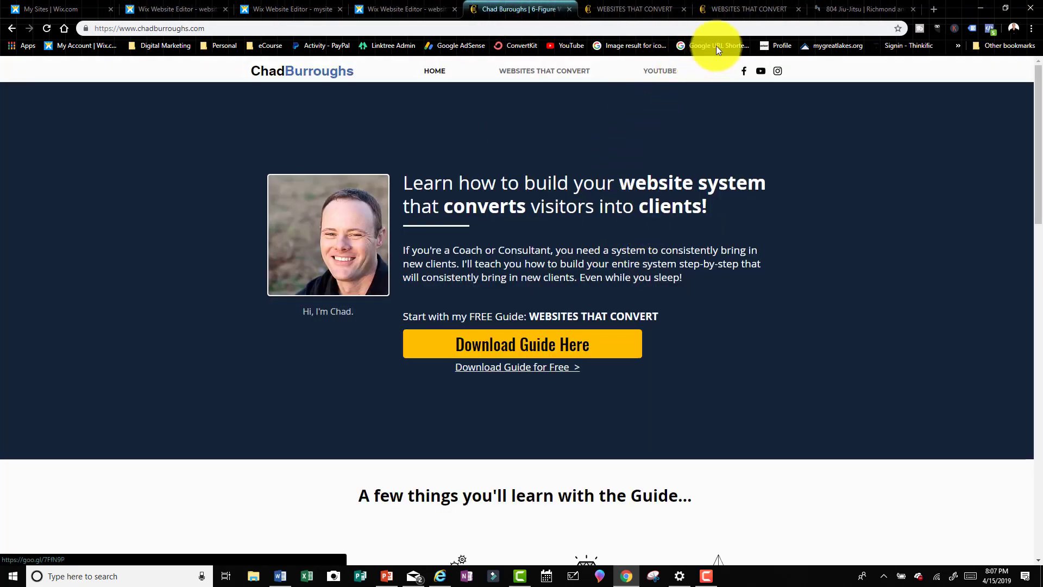
left_click(831, 7)
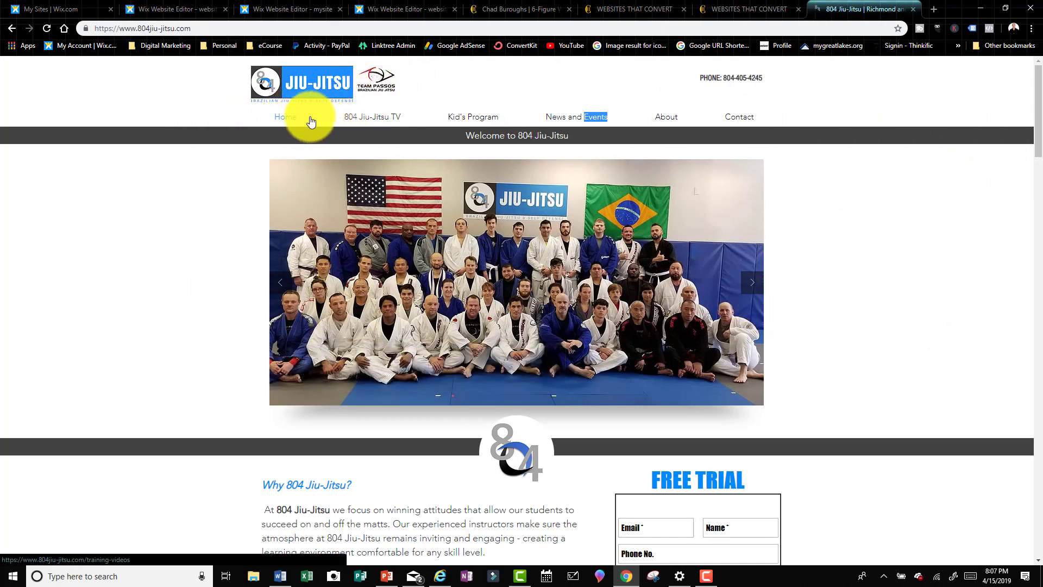
left_click(380, 124)
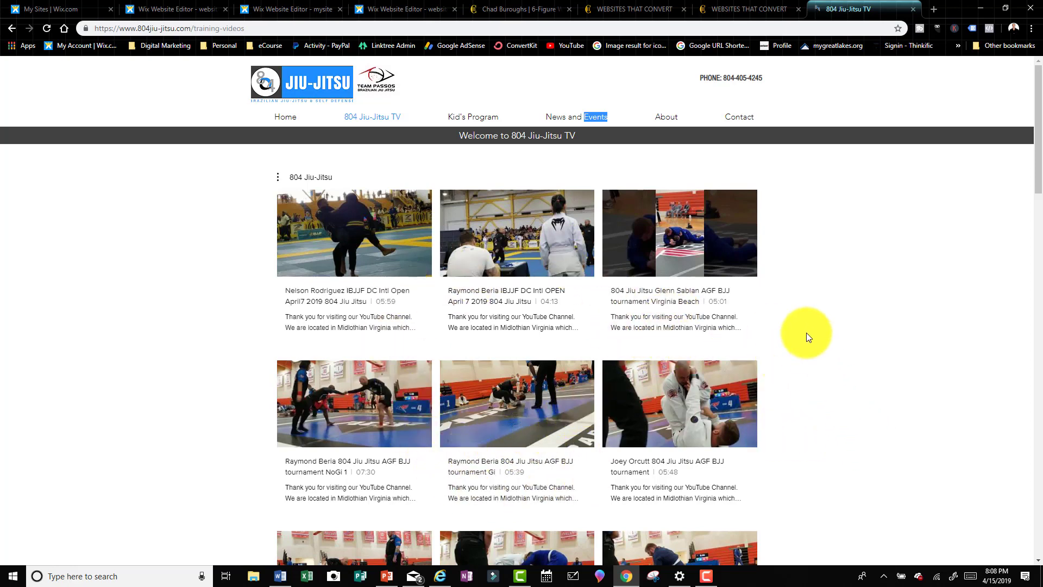
Inspect the News and Events dropdown on the live 804 Jiu-Jitsu site.
mouse_move(571, 118)
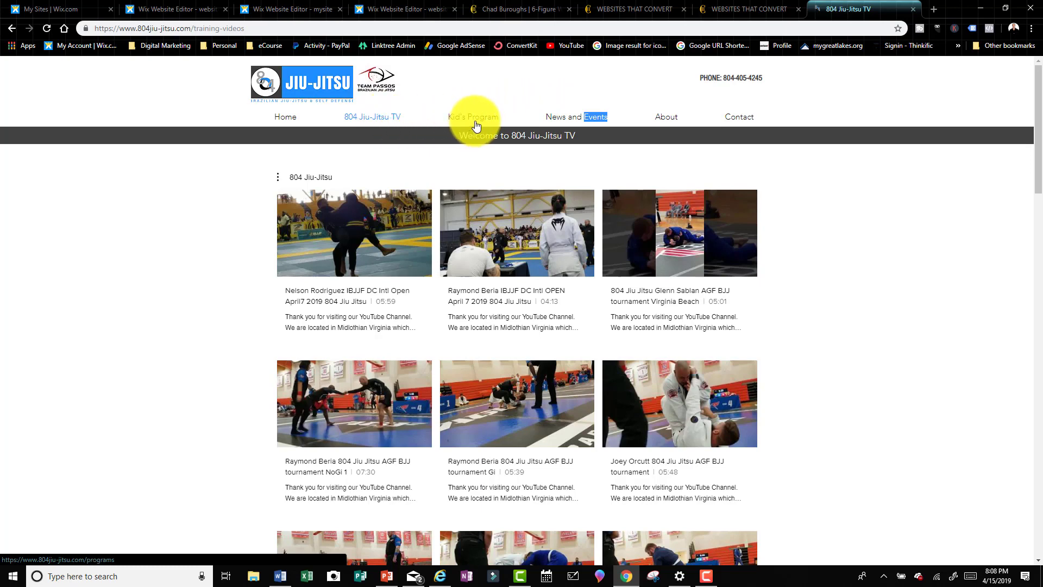
mouse_move(533, 130)
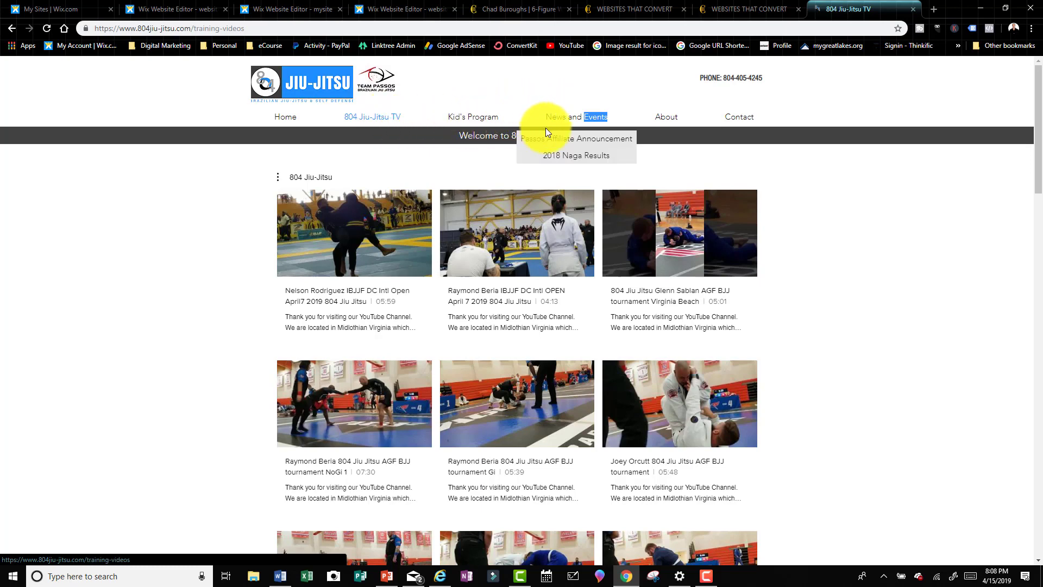
double_click(568, 118)
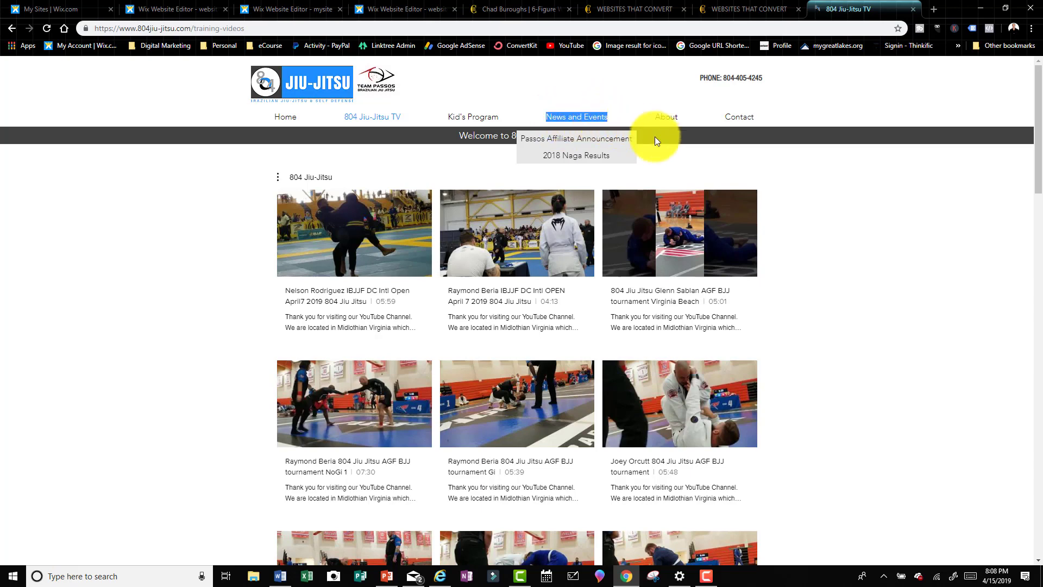
left_click(604, 116)
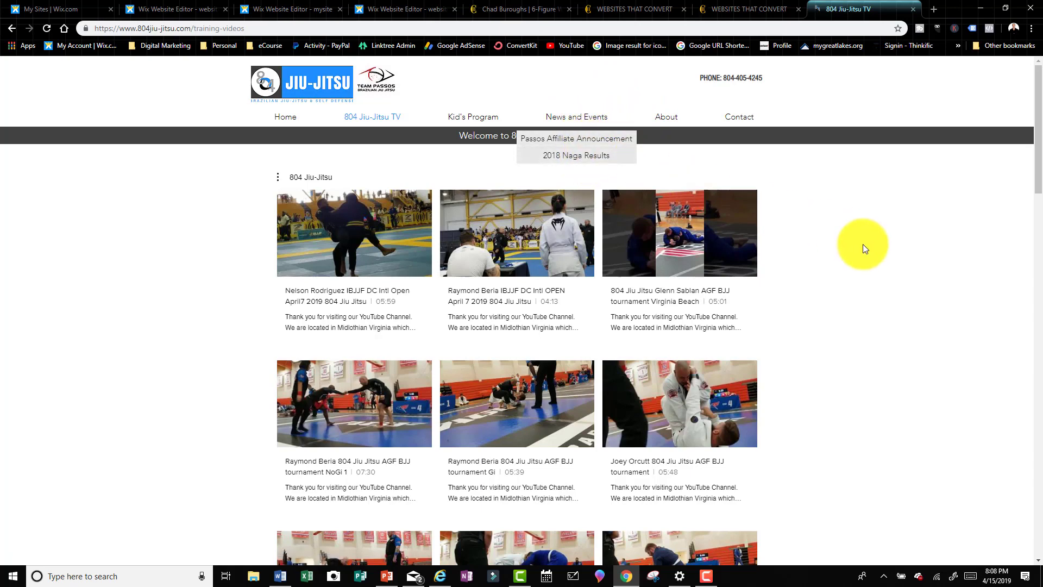
Back in the editor, cancel the pending link setup and show the Home page.
left_click(311, 10)
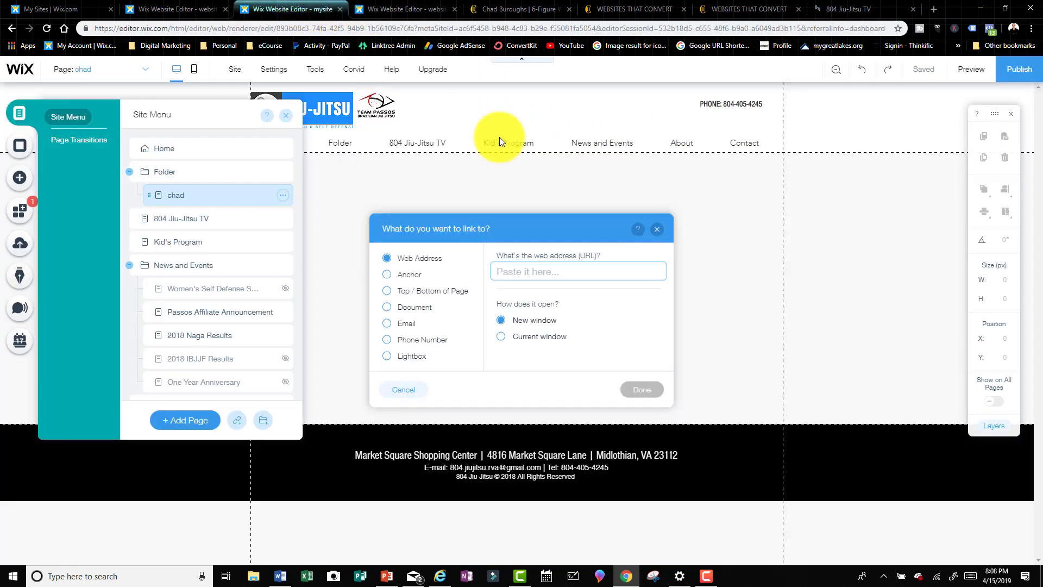
left_click(788, 259)
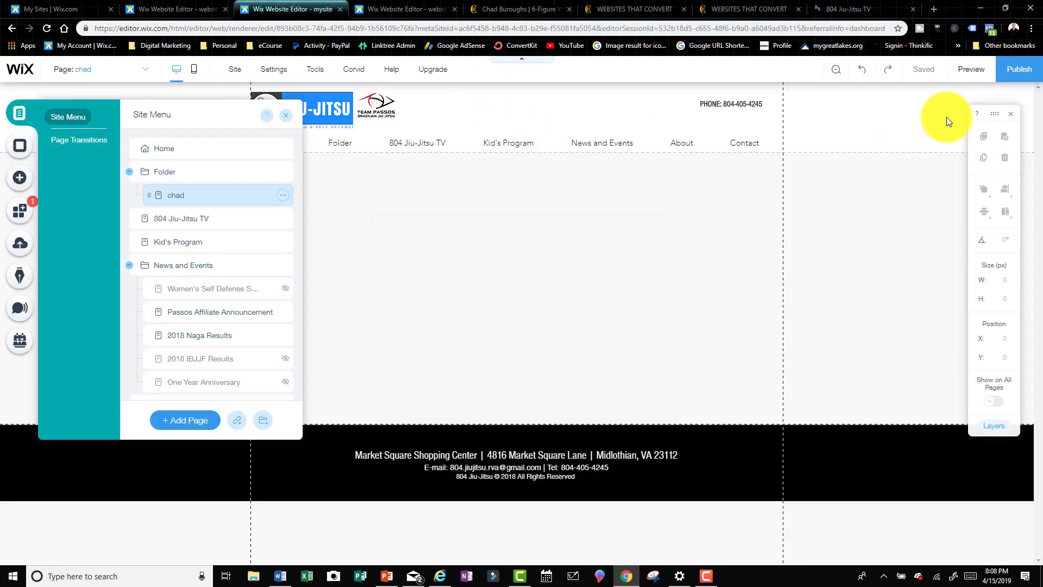
left_click(145, 154)
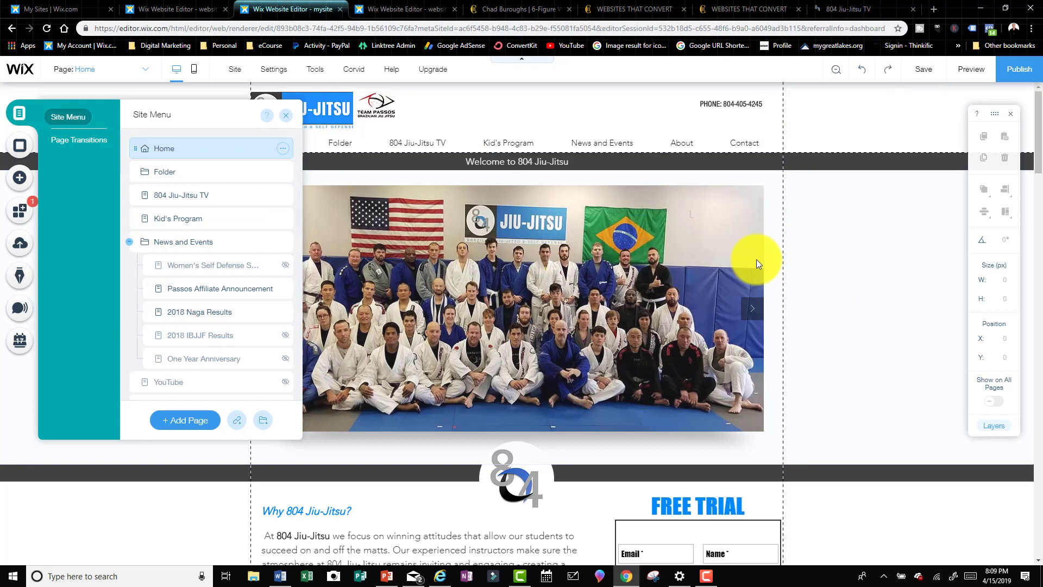
left_click(217, 173)
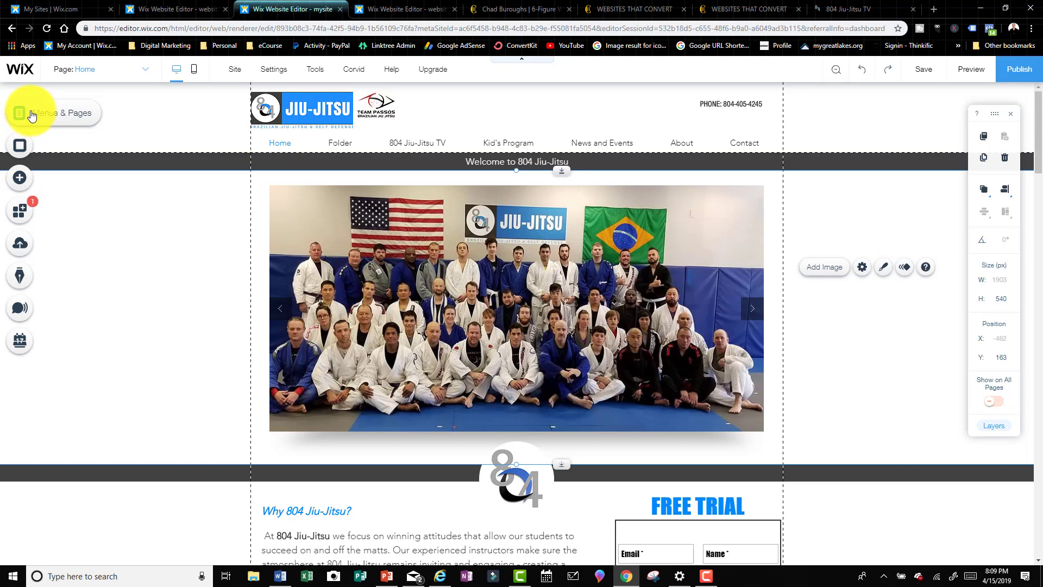
Delete the Folder item from the site menu in Menus & Pages.
left_click(32, 115)
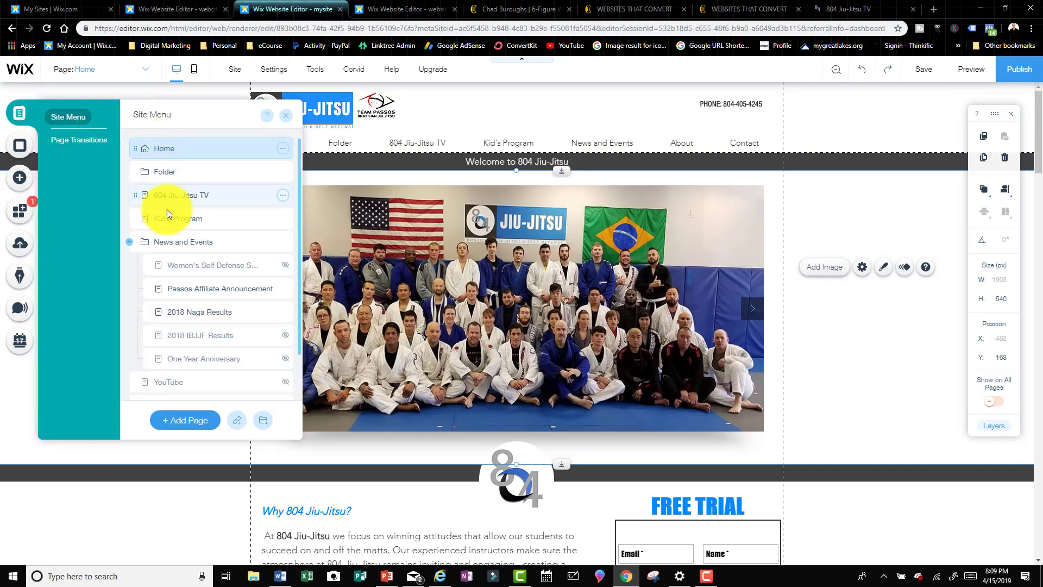
left_click_drag(168, 213, 226, 172)
left_click(282, 172)
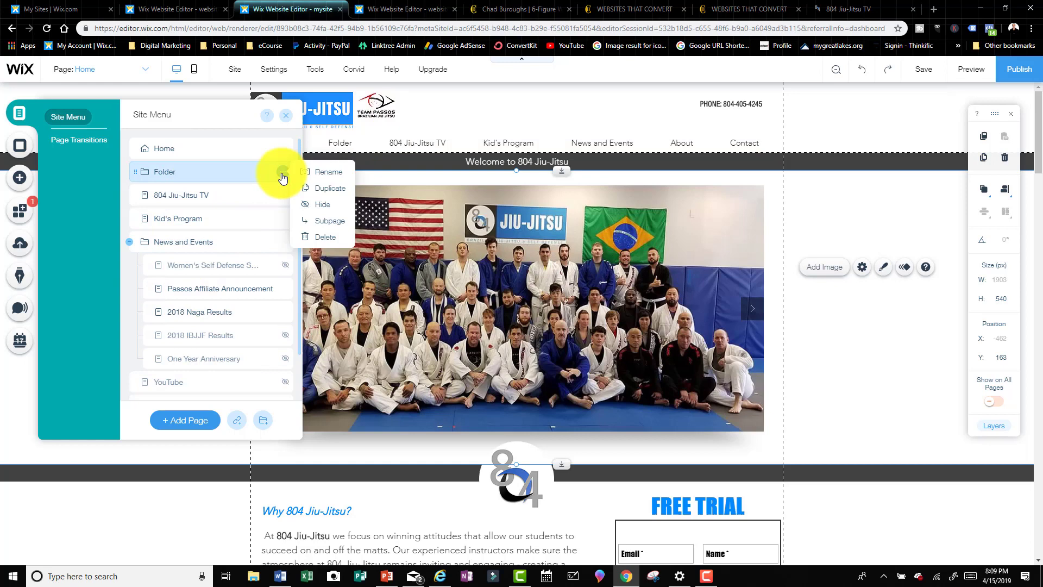
left_click(328, 238)
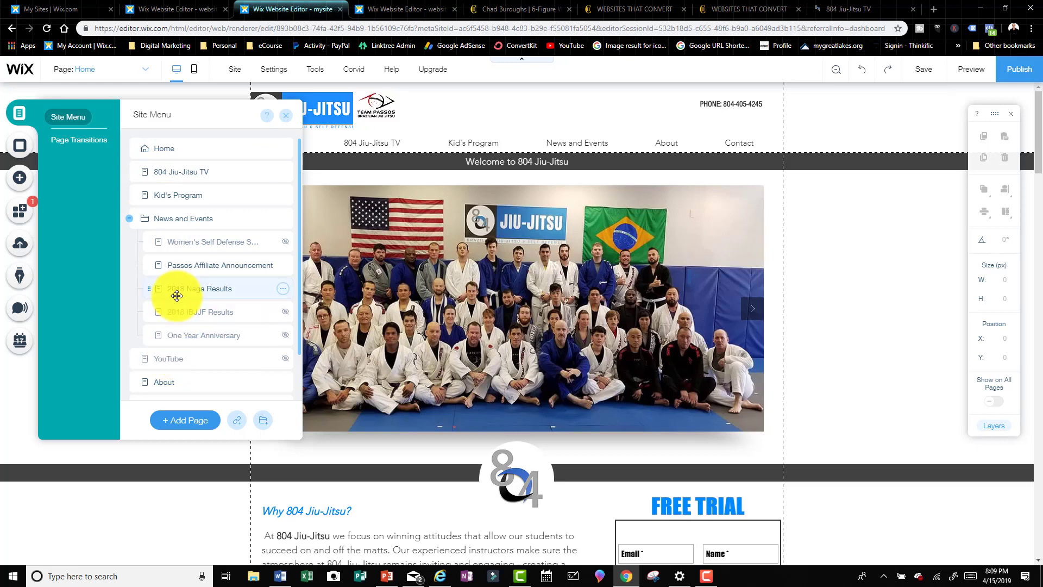
left_click(185, 421)
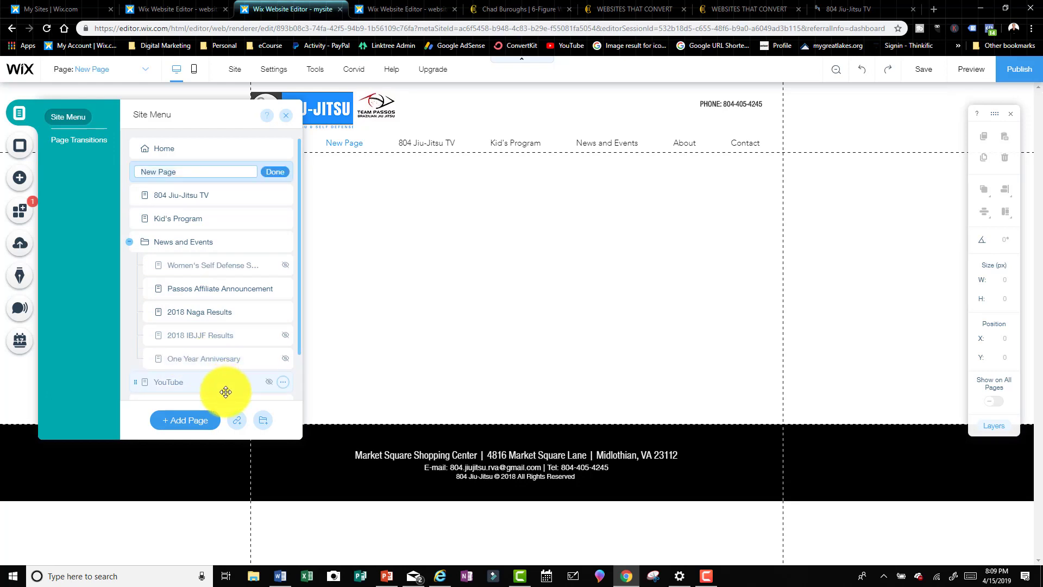
left_click(274, 172)
left_click_drag(242, 175, 147, 169)
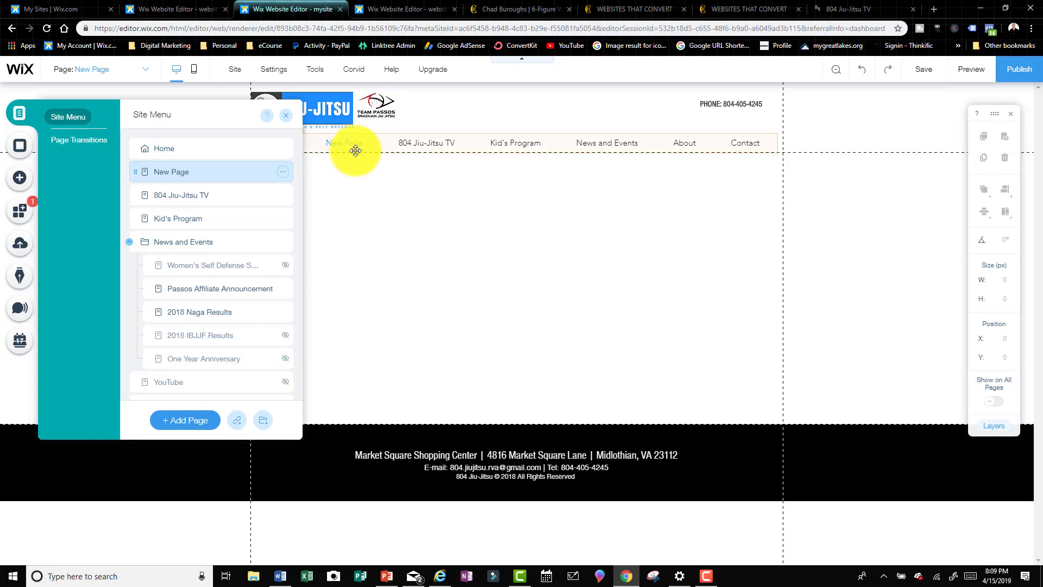
left_click(283, 171)
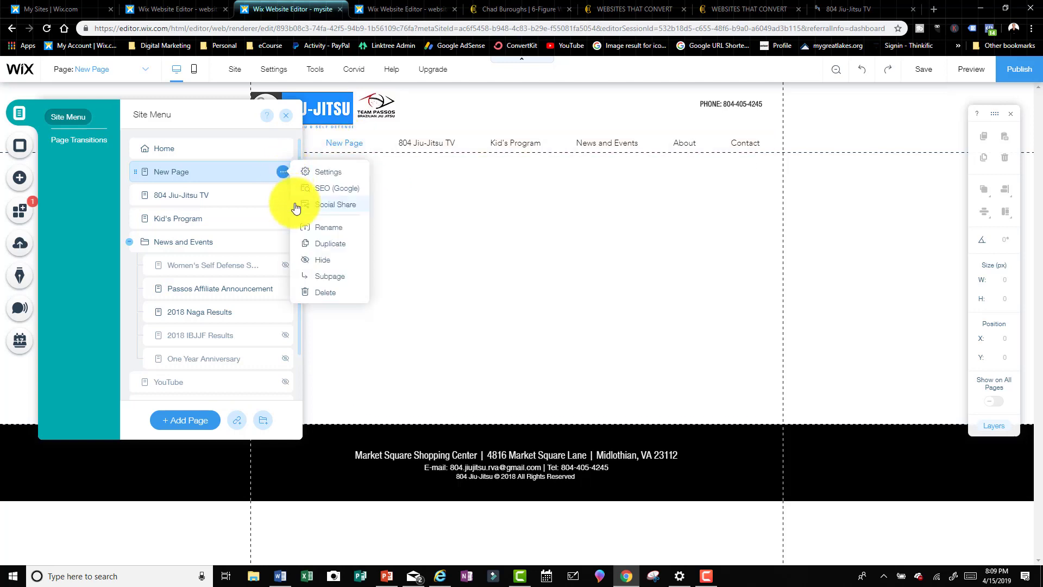
left_click(325, 292)
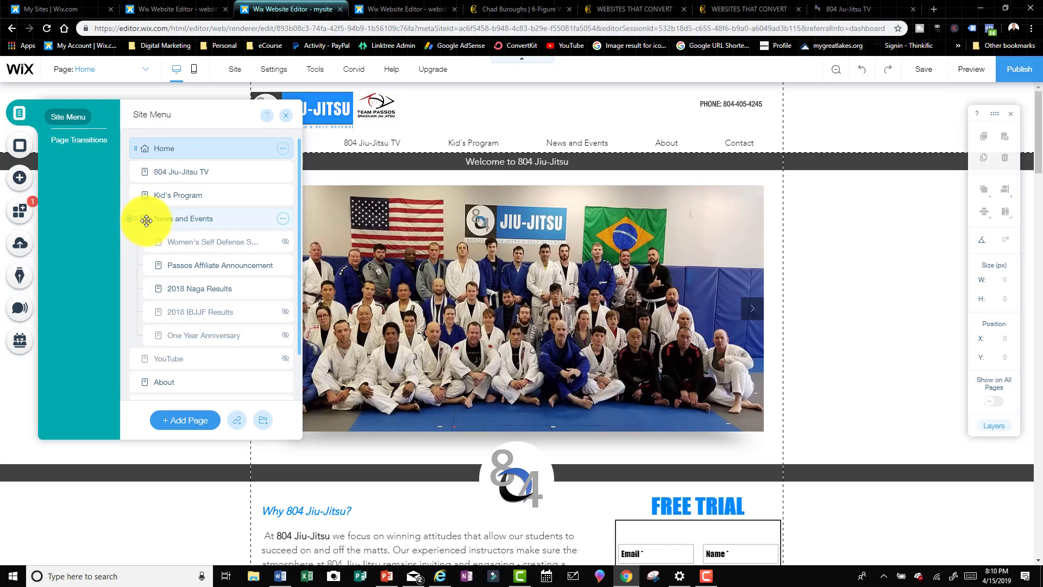
mouse_move(161, 226)
left_mouse_down()
mouse_move(158, 306)
mouse_move(154, 221)
left_mouse_up()
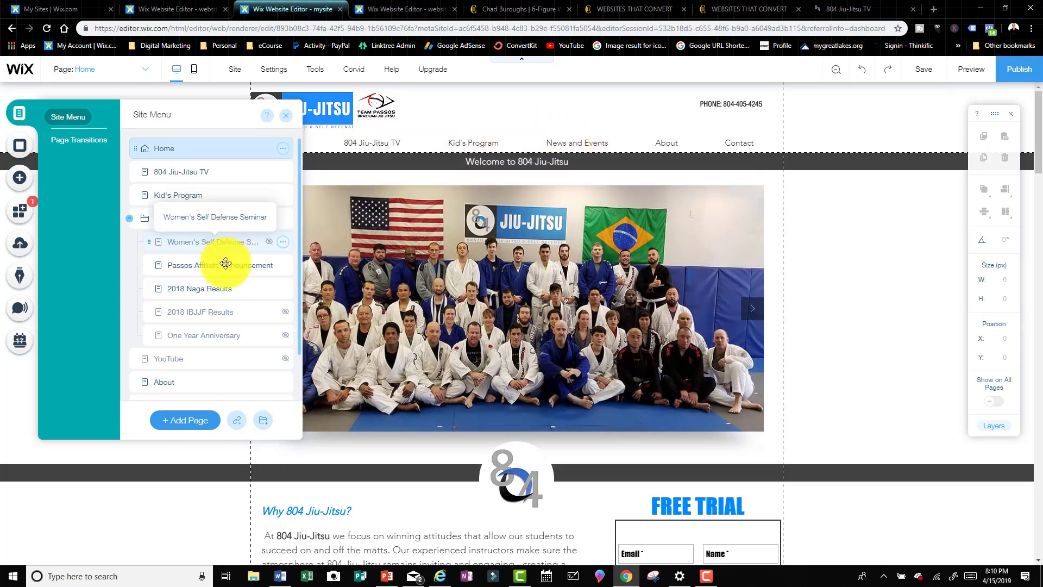
left_click_drag(224, 342, 245, 344)
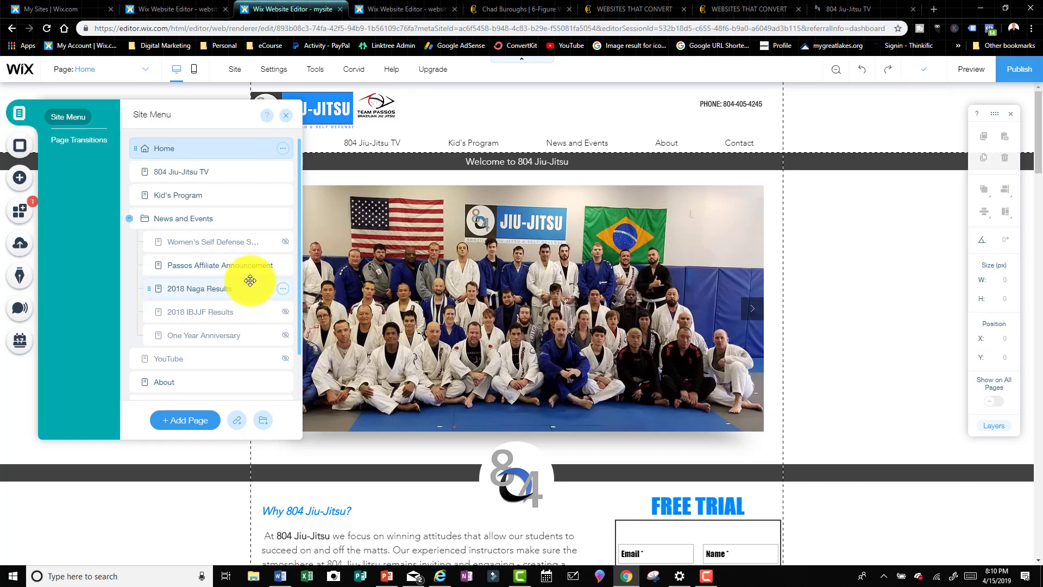
Check the live News and Events dropdown (Passos Affiliate Announcement, 2018 Naga Results), then return to the editor.
left_click(850, 17)
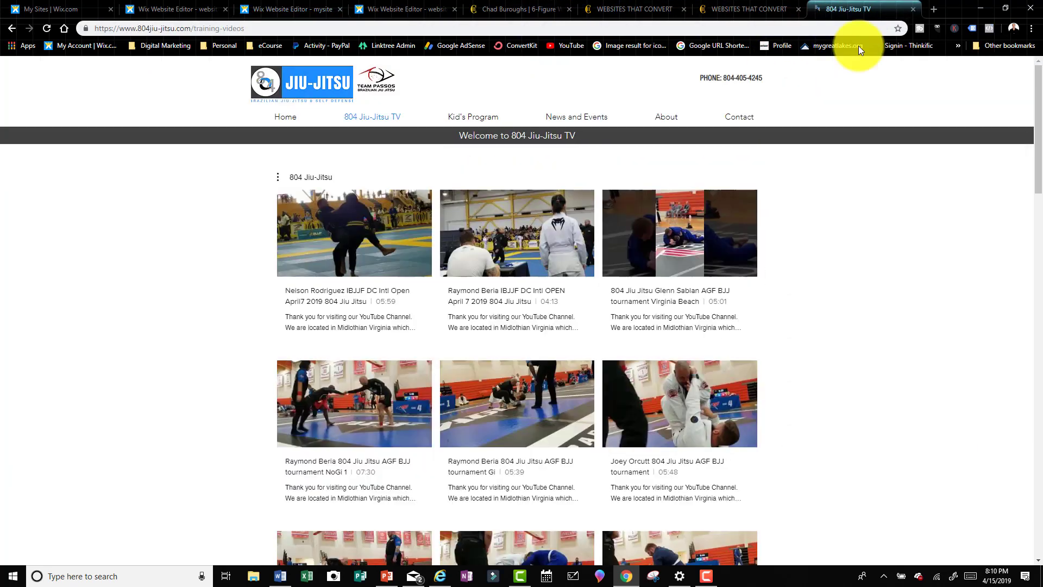
mouse_move(601, 120)
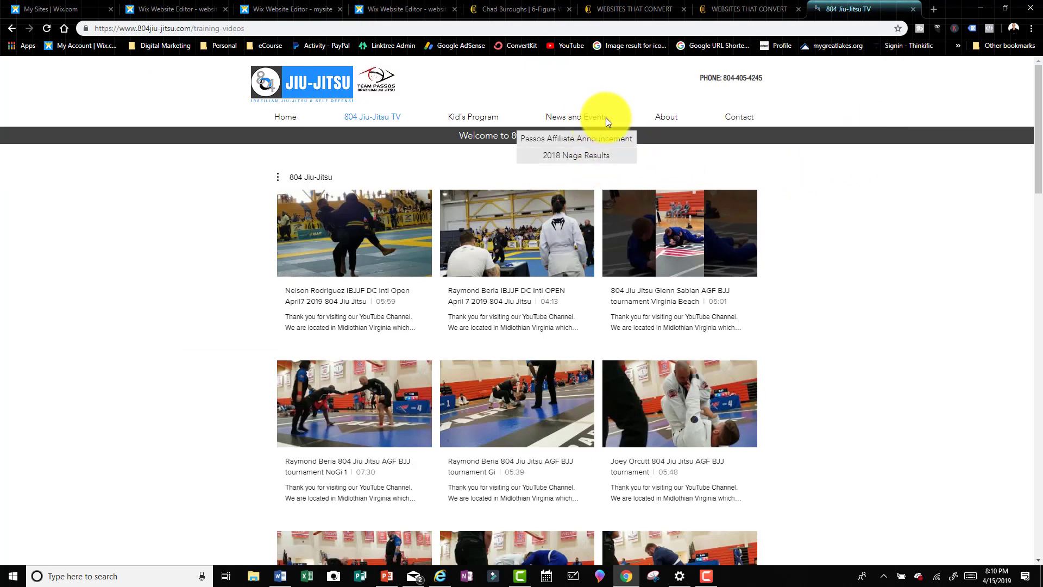
left_click(291, 9)
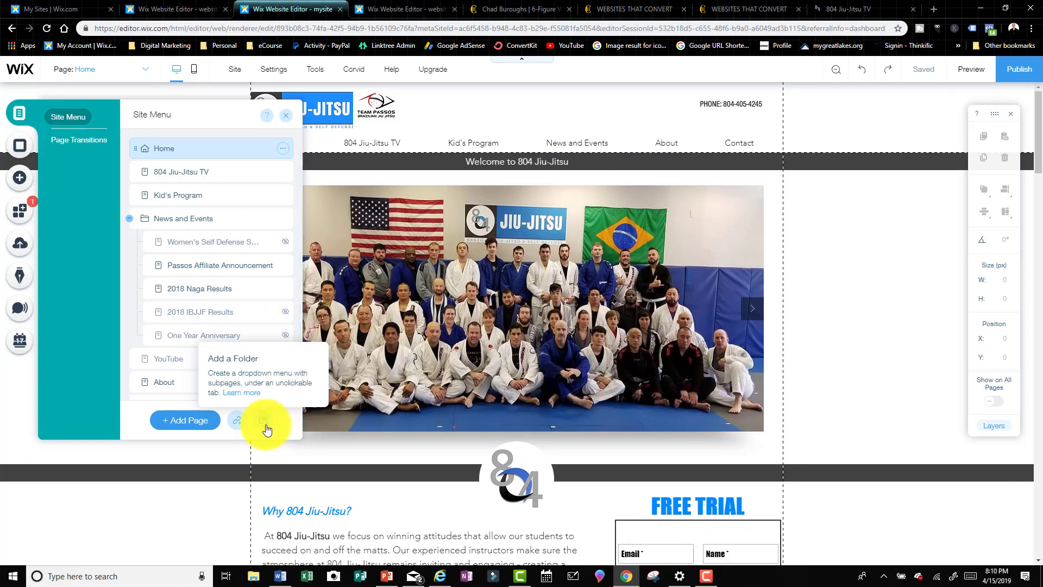
Add a folder named Folder and a new page 'chad', then nest chad under Folder.
left_click(266, 429)
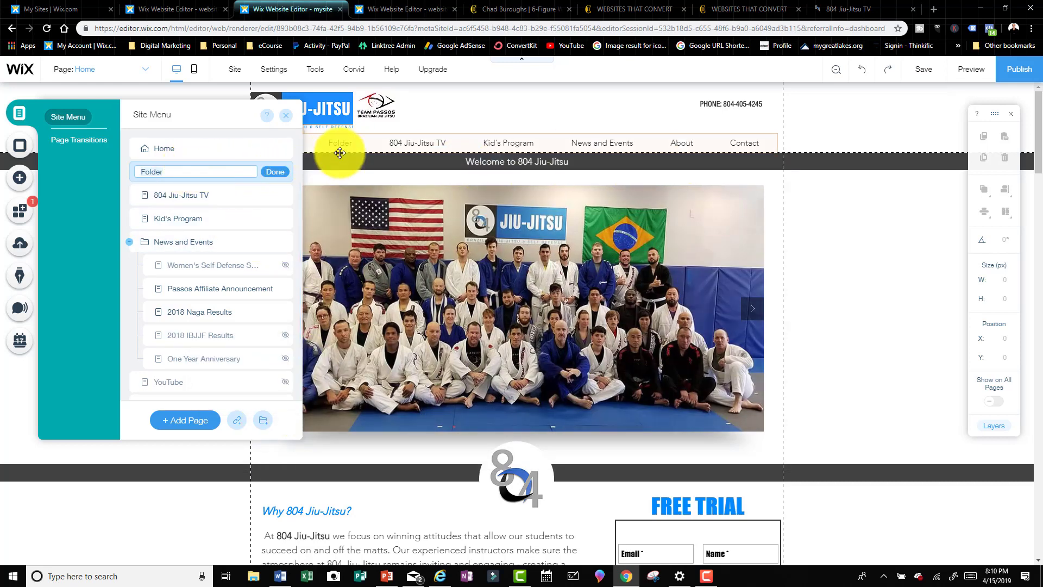
left_click(214, 179)
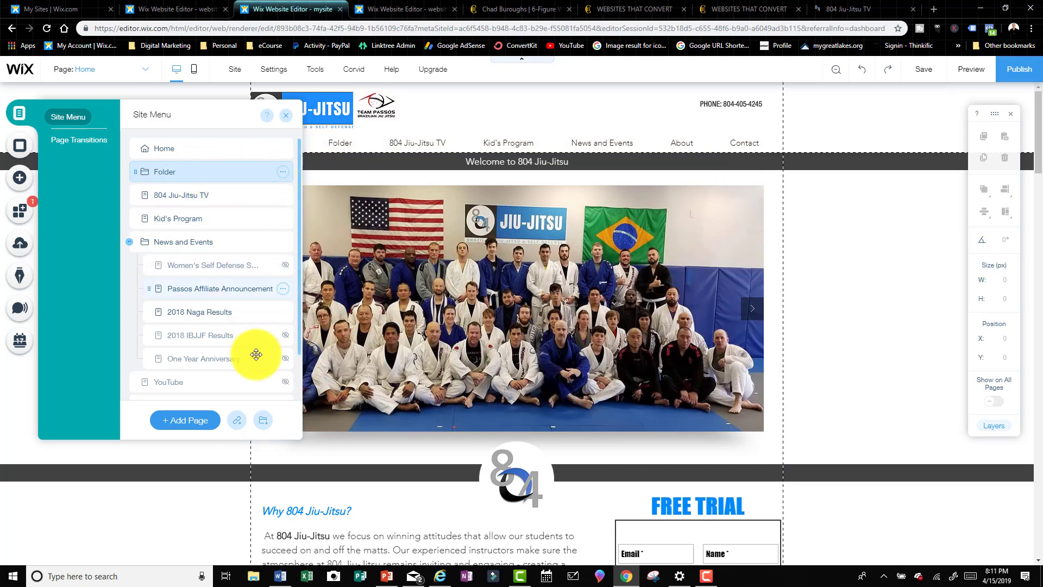
left_click(201, 421)
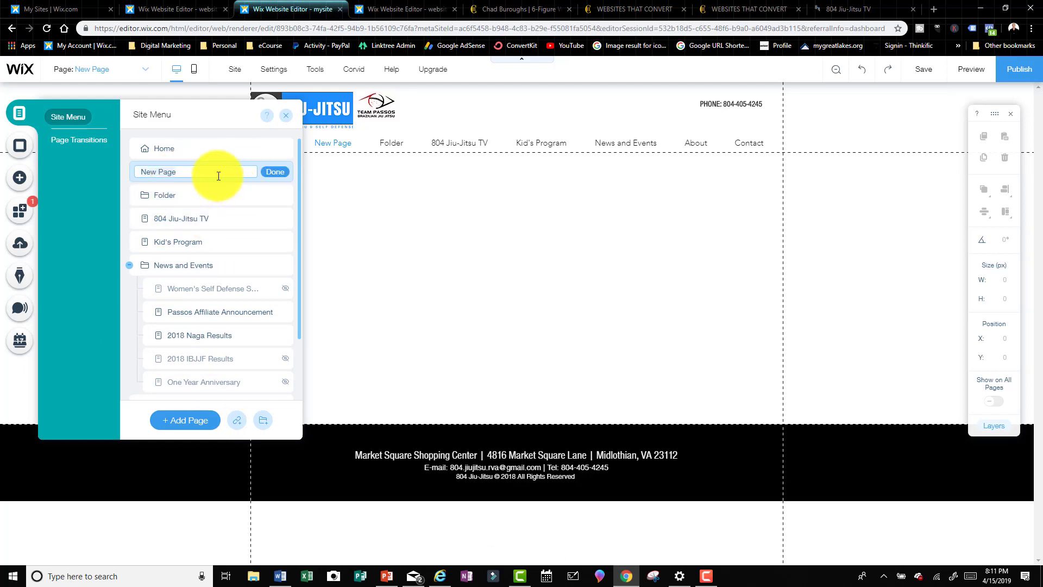
type("chad")
key("Return")
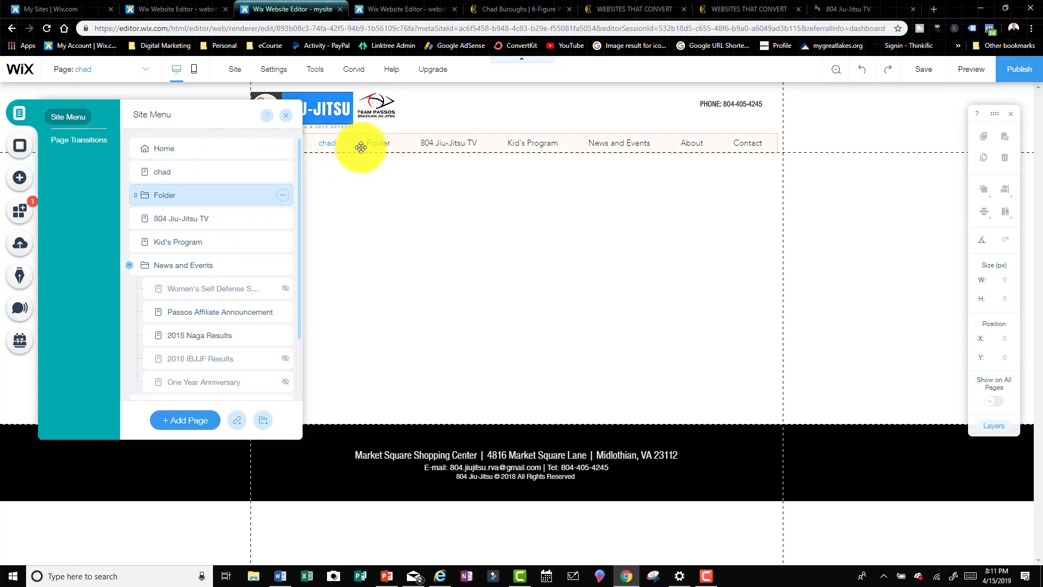
left_click_drag(212, 168, 197, 191)
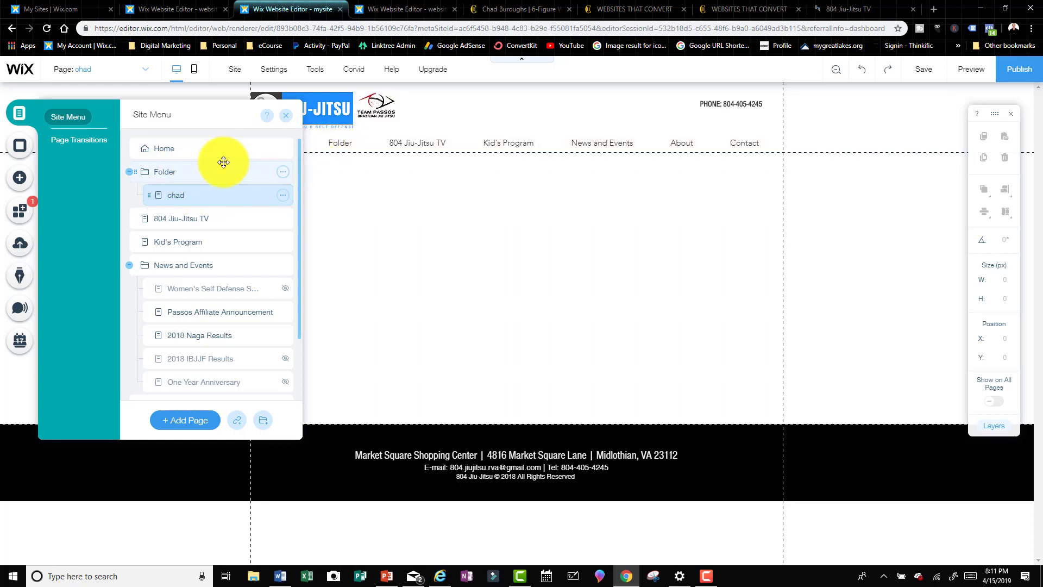
Preview the menu with its Folder item, then return to editing and show the pages list.
left_click(956, 73)
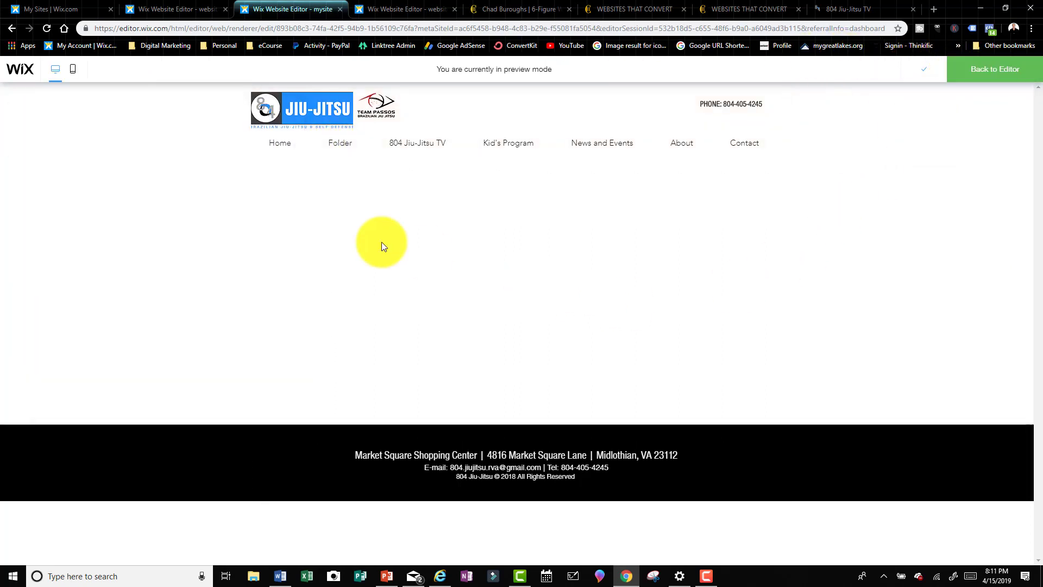
mouse_move(324, 151)
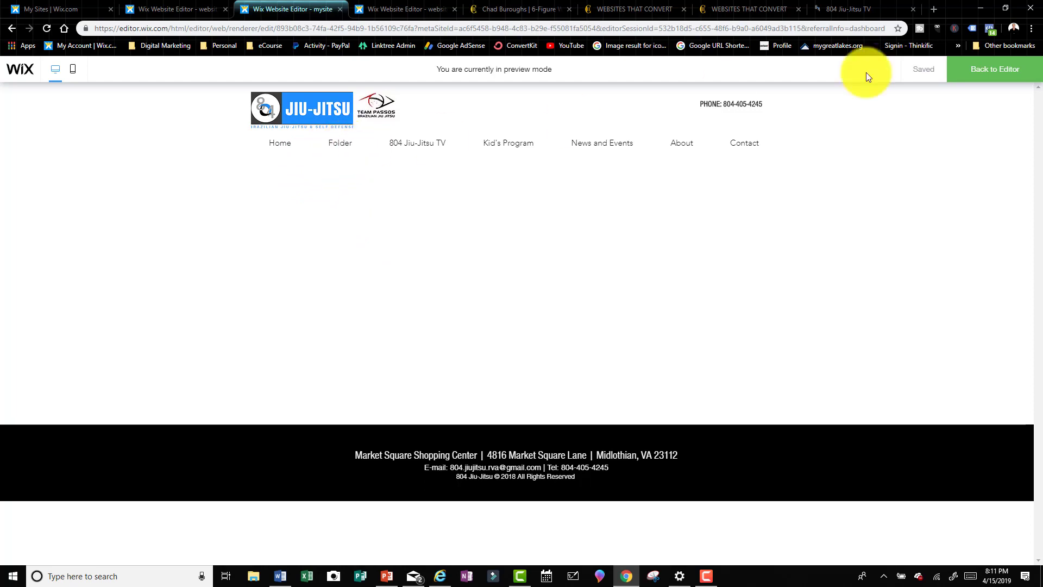
left_click(965, 82)
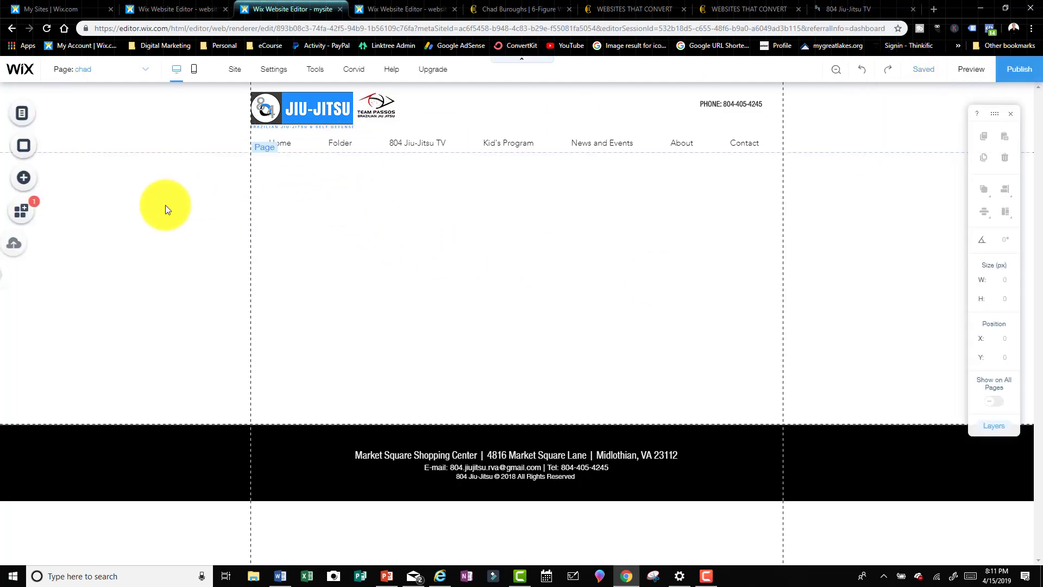
left_click(31, 110)
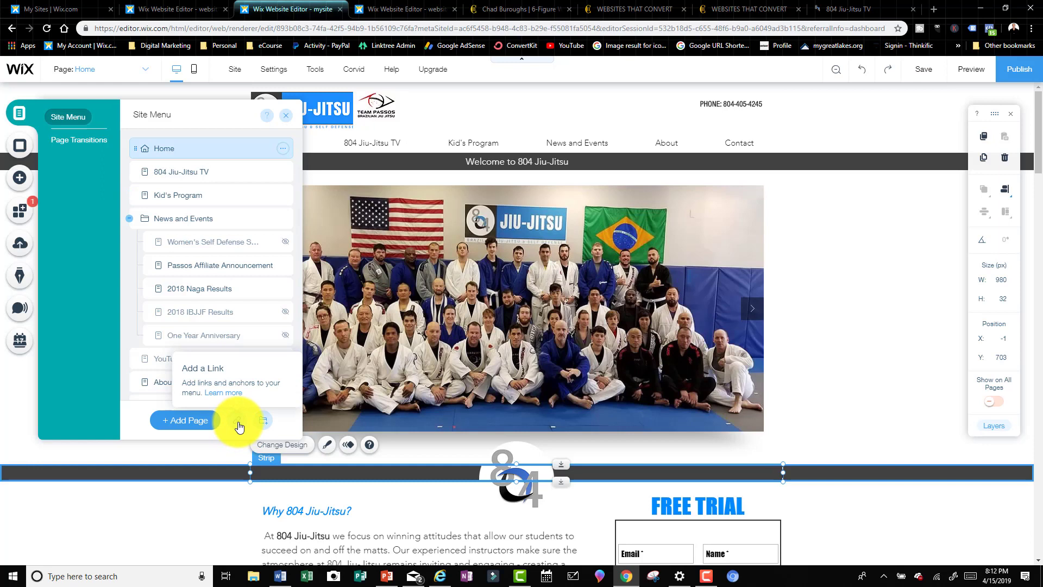
Start a new menu link and get its web address field ready for a URL.
left_click(238, 423)
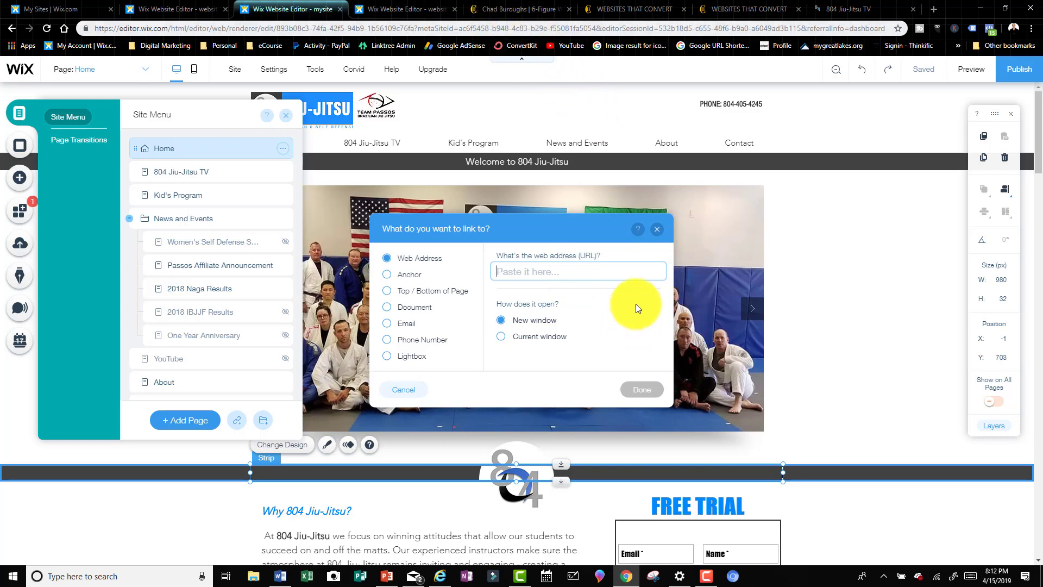
left_click(590, 272)
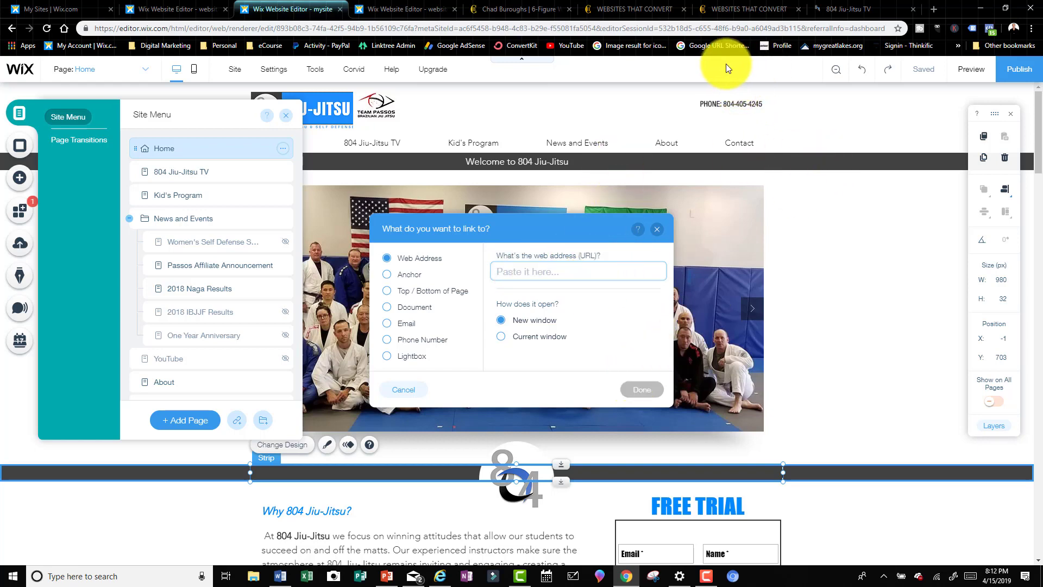
Look over the landing page, coaching website and TV page tabs, then return to the editor.
left_click(739, 8)
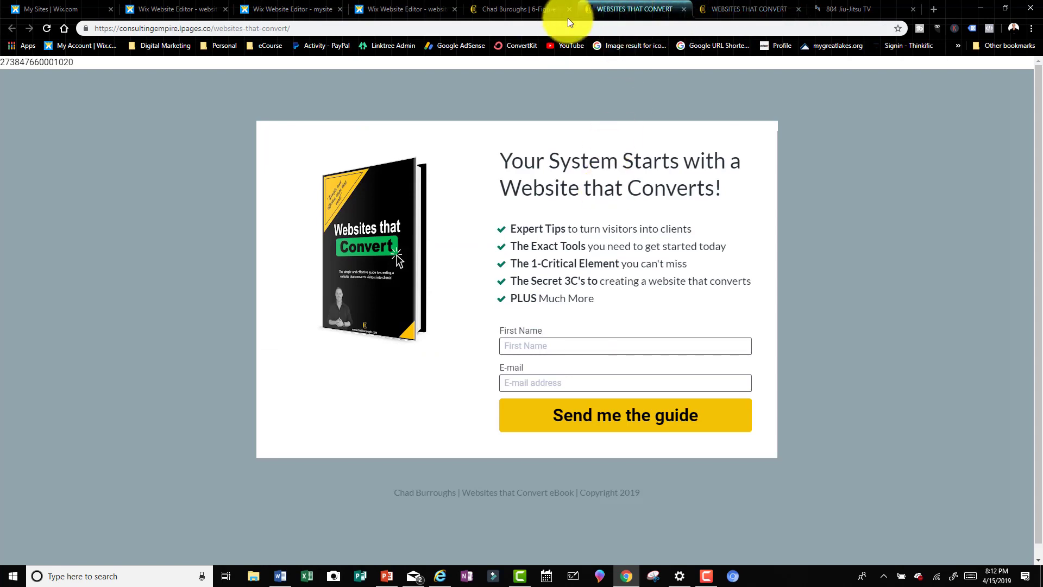
left_click(543, 8)
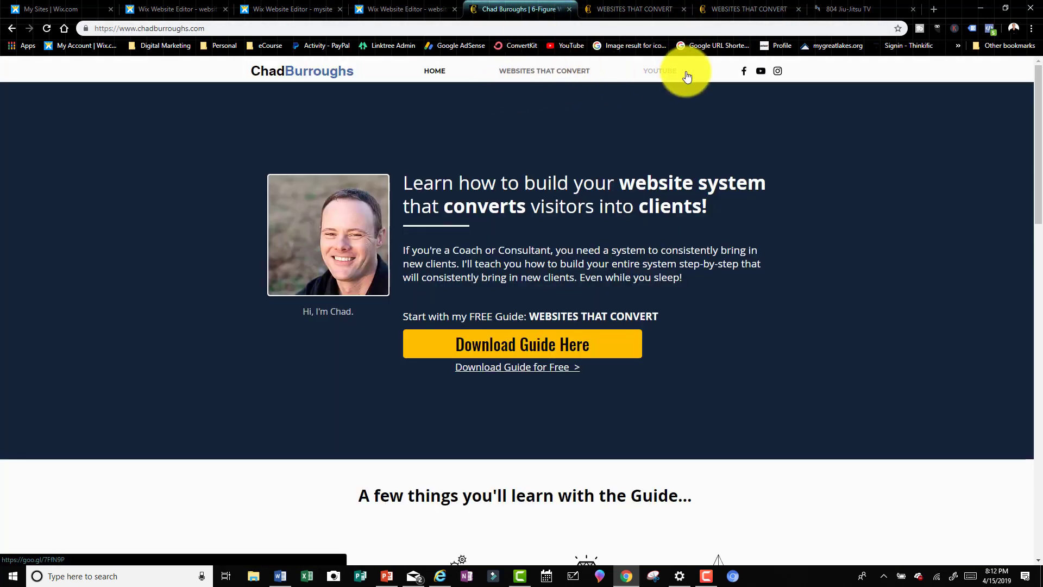
left_click(836, 6)
left_click(290, 7)
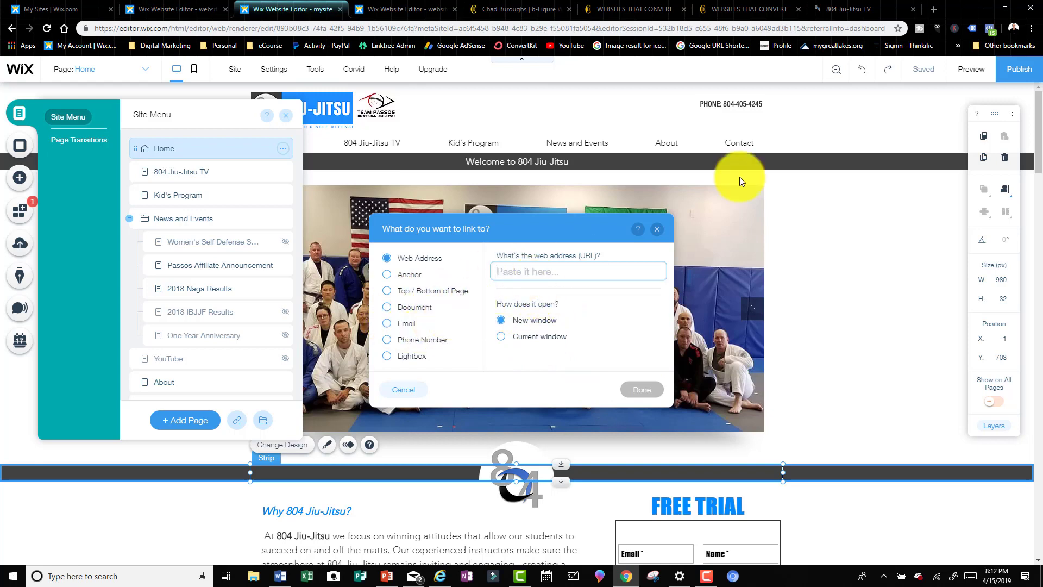
Copy the coaching website's address and go back to the 804 Jiu-Jitsu editor.
left_click(745, 10)
left_click(519, 9)
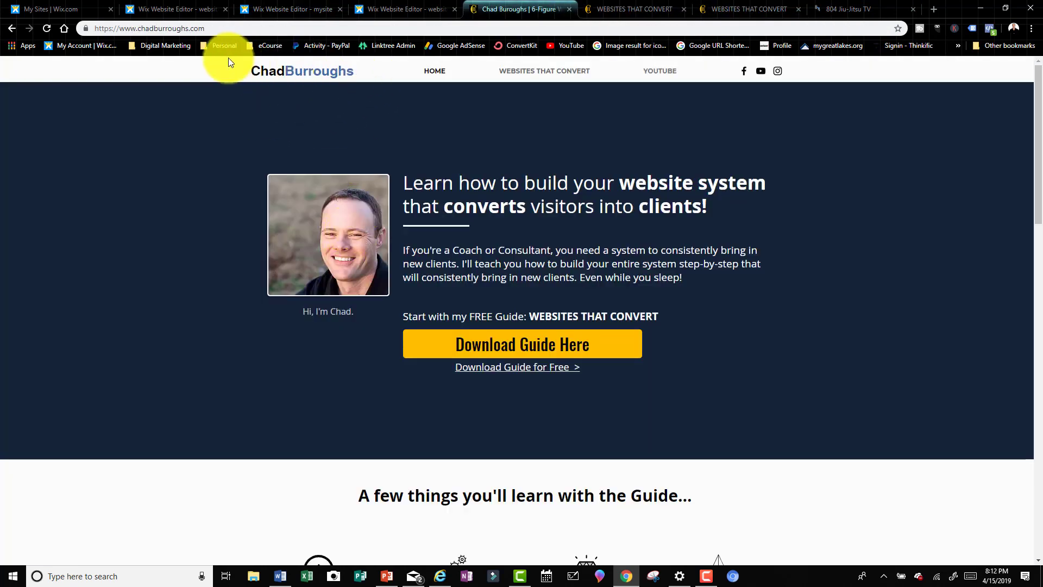
left_click(192, 27)
right_click(191, 27)
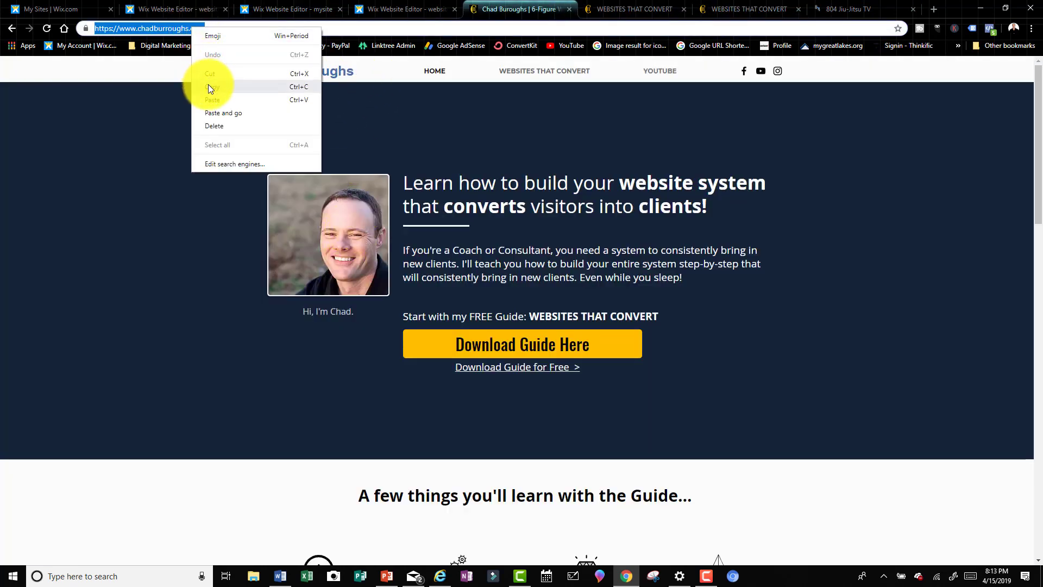
left_click(207, 84)
left_click(405, 9)
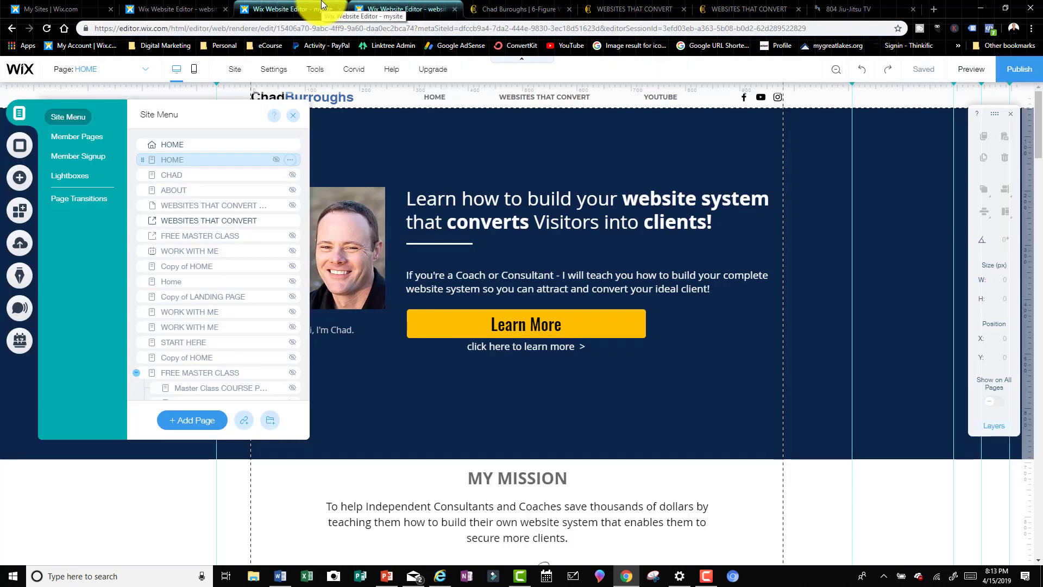
left_click(245, 7)
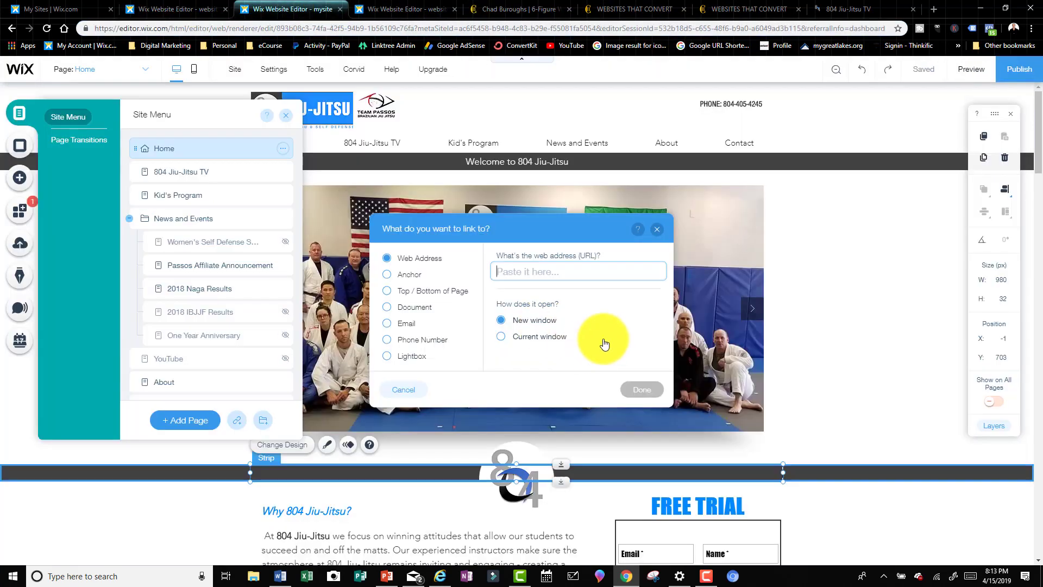
Set the new link's destination to the copied coaching website address.
right_click(532, 271)
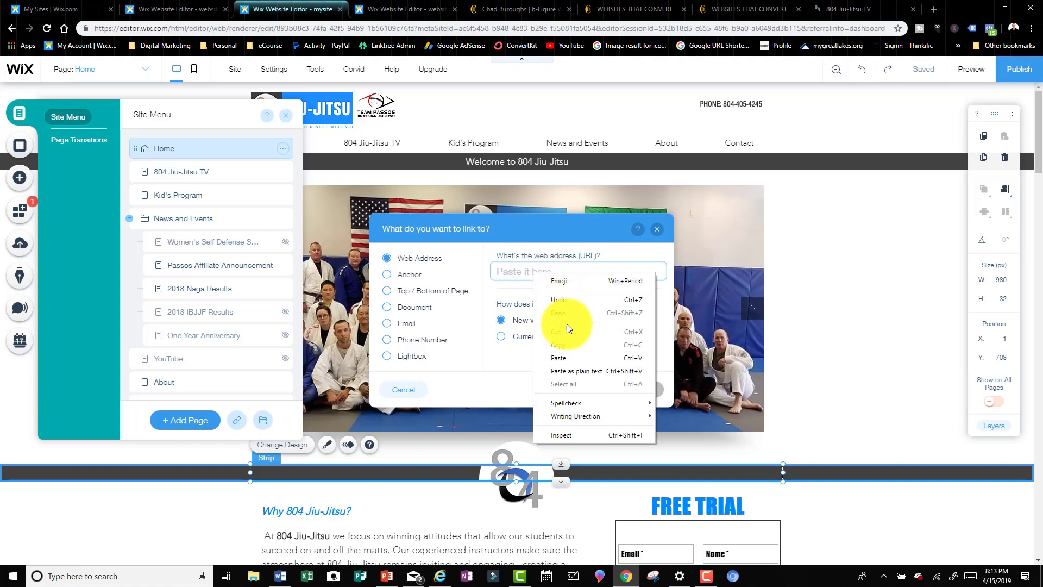
left_click(565, 357)
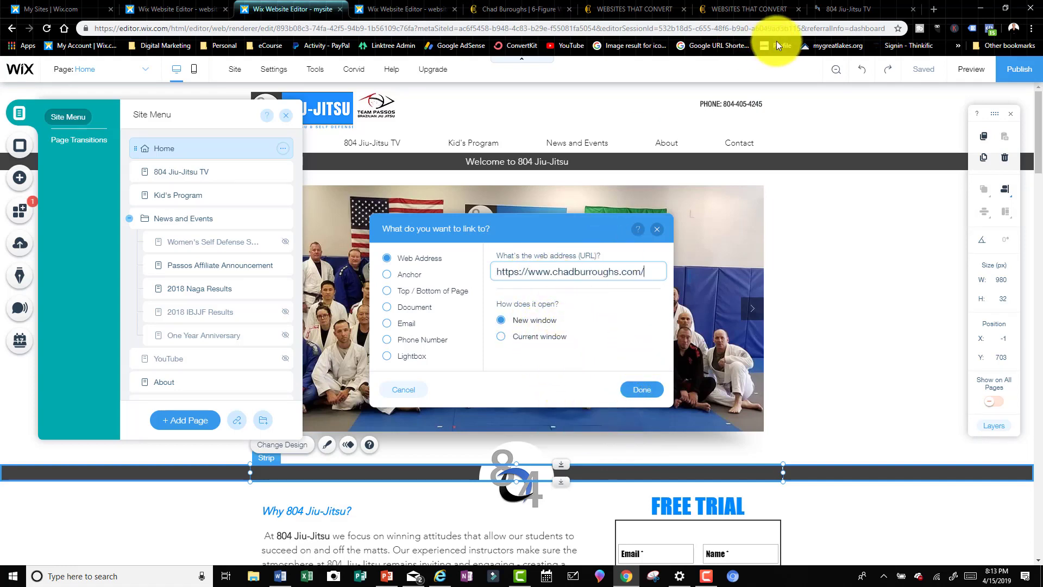
left_click(645, 391)
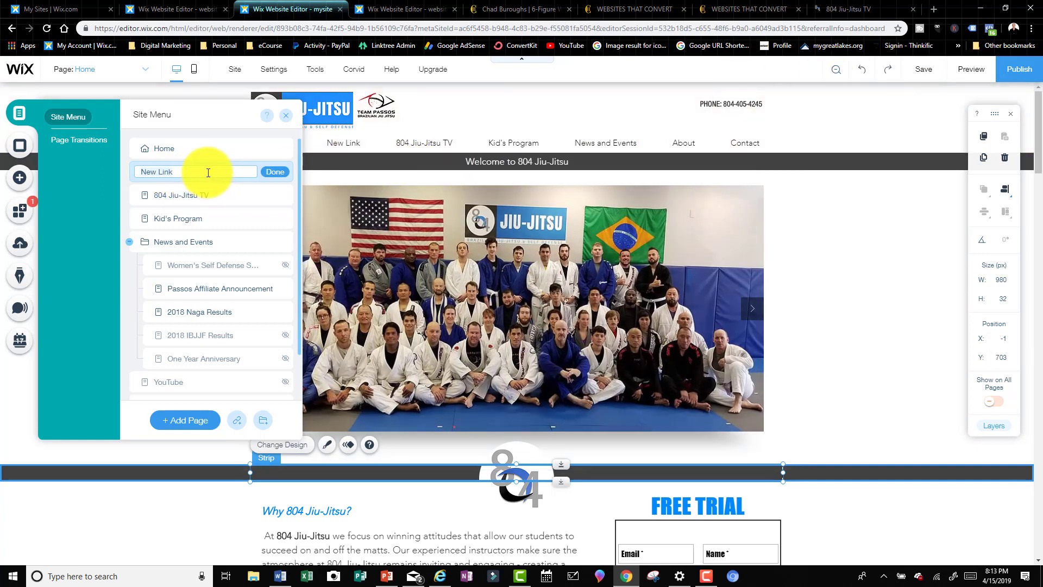
Rename the link to 'chad' and preview the site.
type("chad")
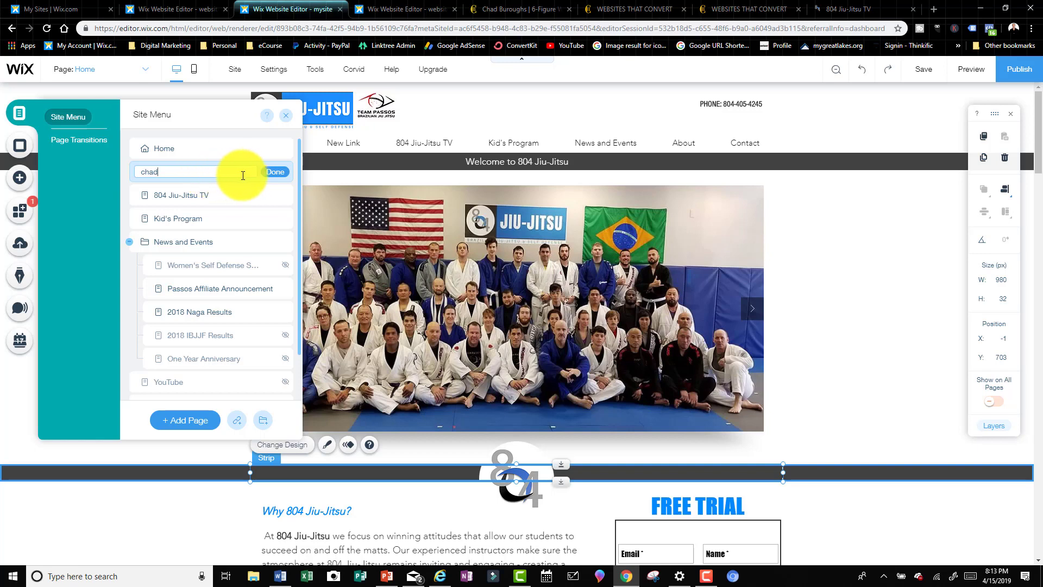
left_click(274, 172)
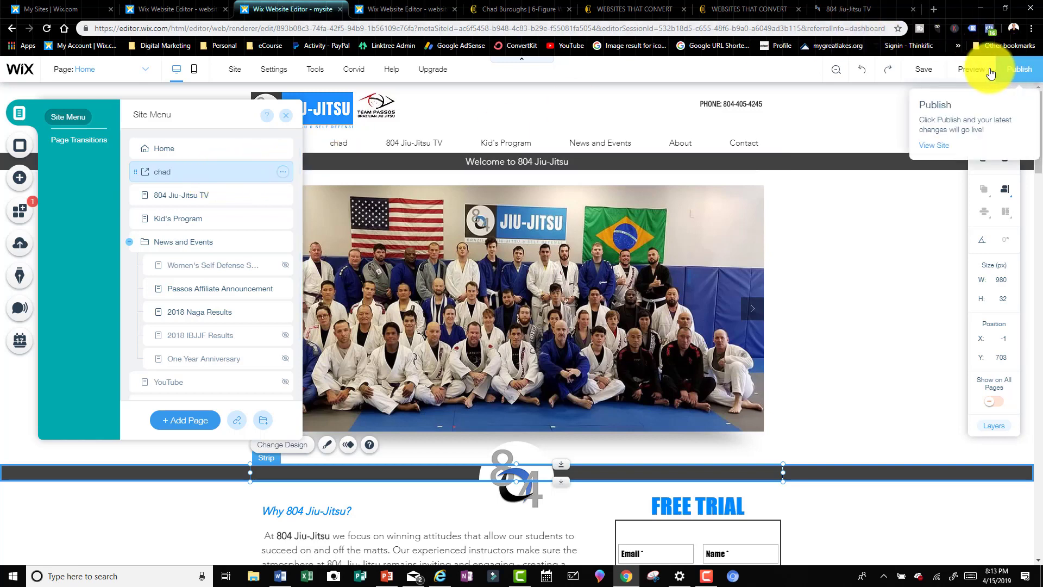
left_click(971, 69)
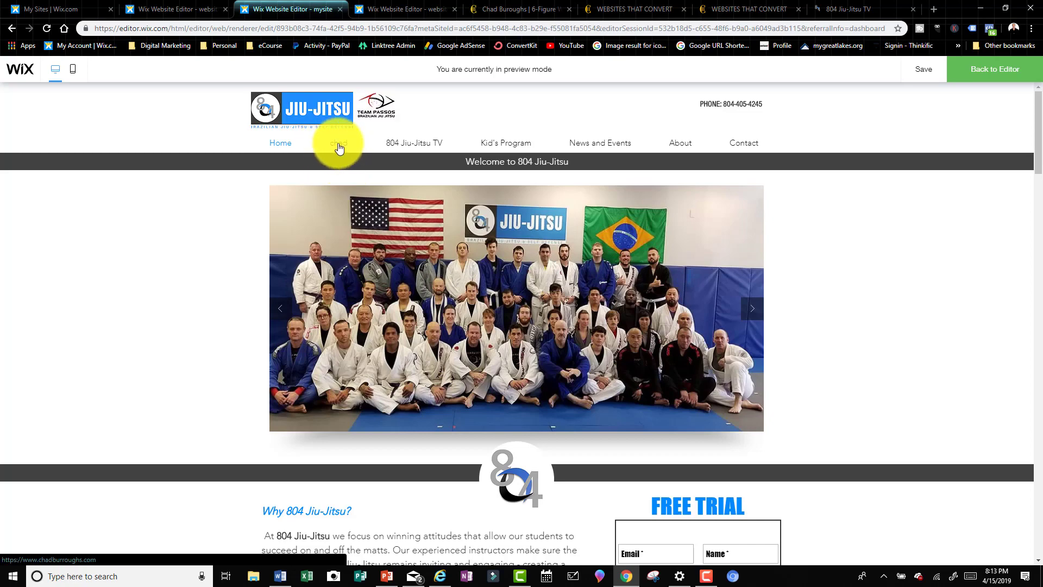
Confirm the chad link opens the coaching site, then resume editing the 804 Jiu-Jitsu site.
left_click(338, 147)
key("ctrl+w")
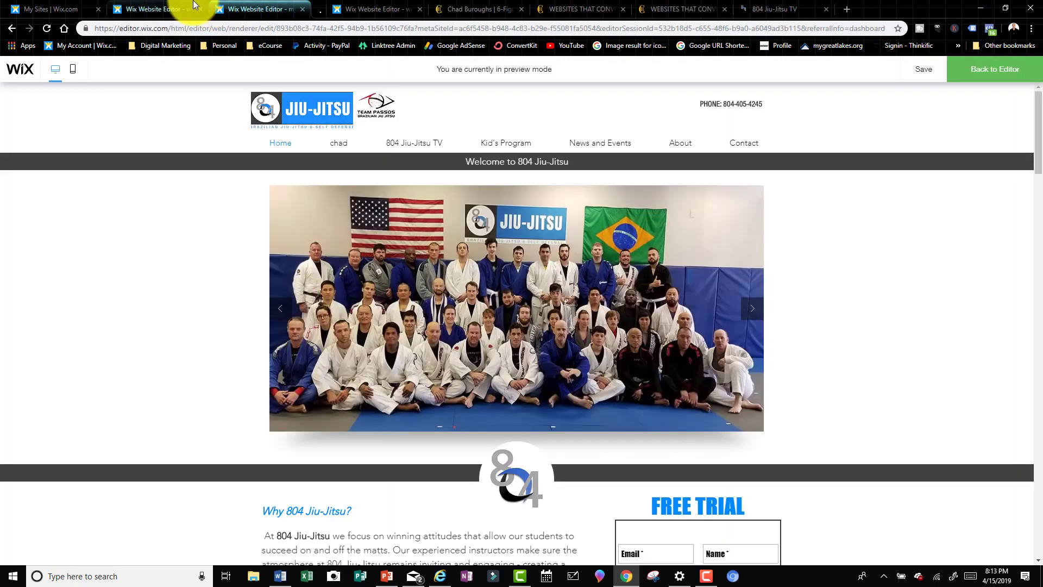
left_click(174, 9)
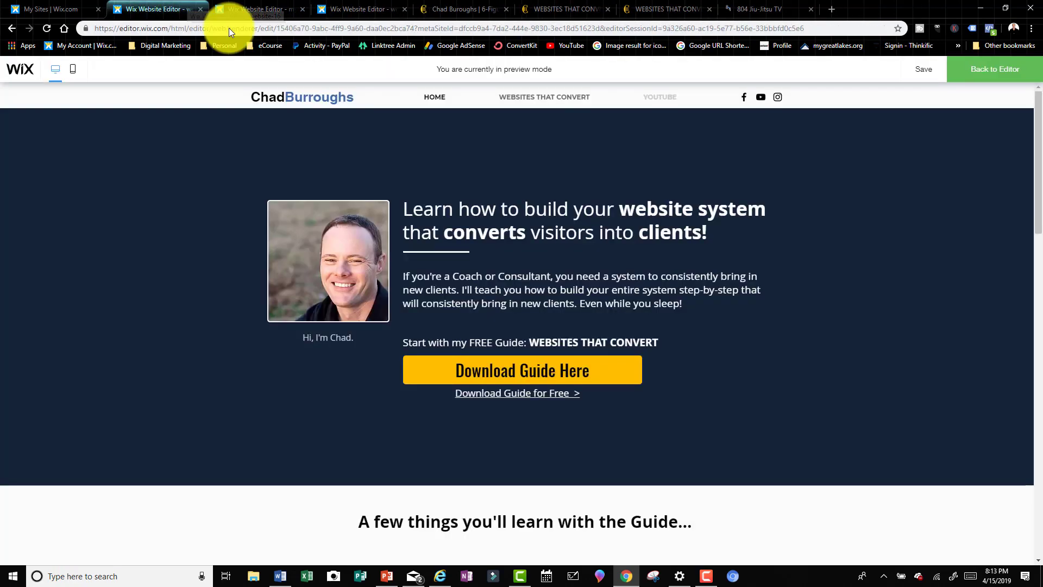
left_click(301, 9)
left_click(1000, 72)
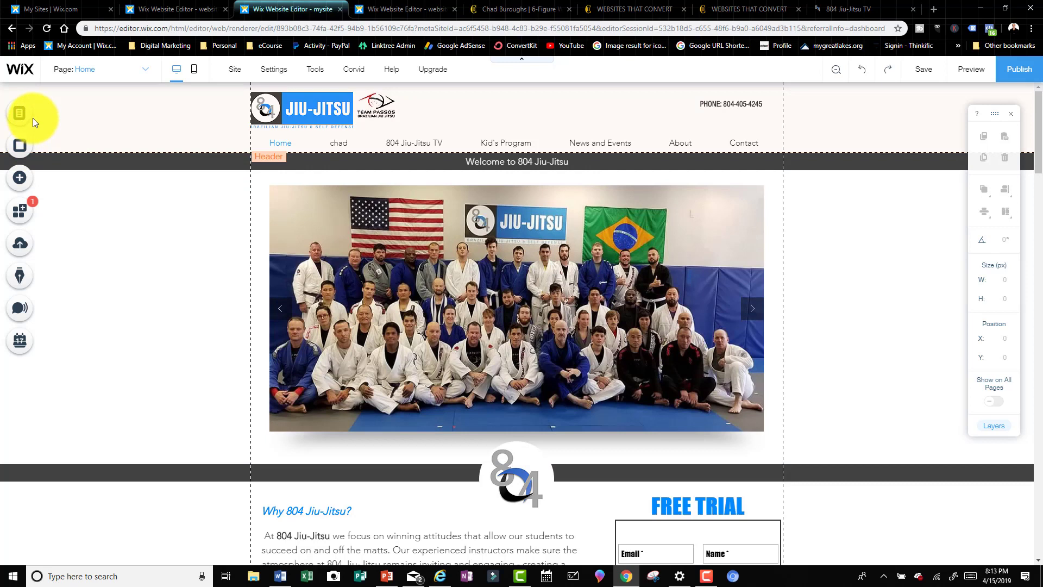
Delete the chad link from the site menu, then switch to the WEBSITES THAT CONVERT page.
left_click(30, 119)
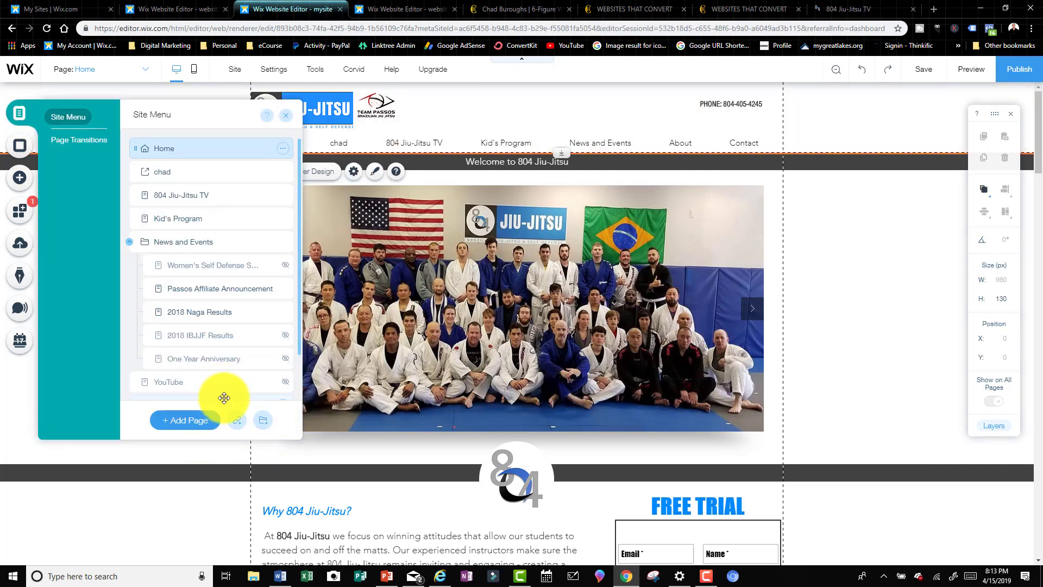
right_click(148, 178)
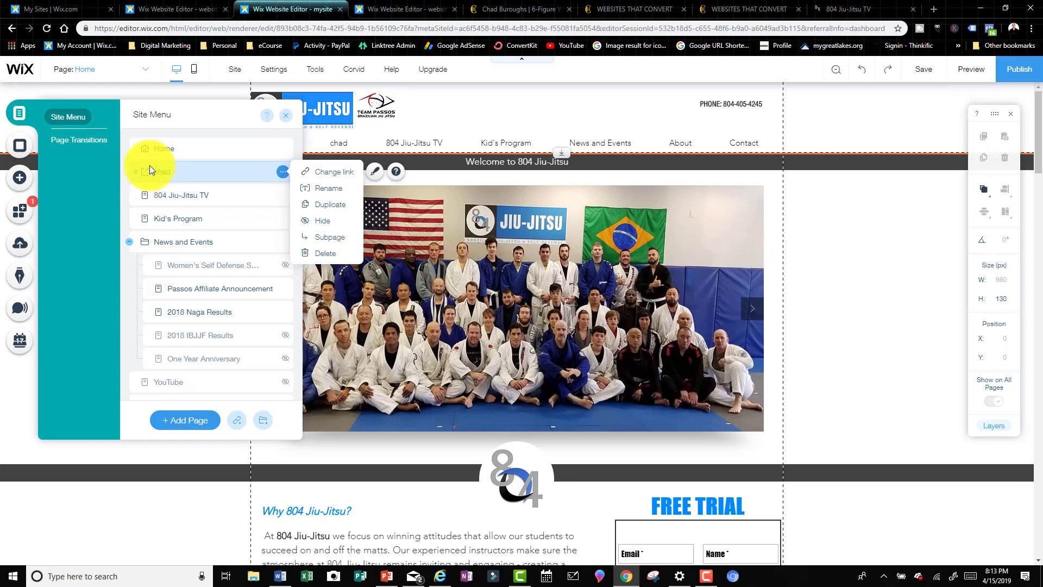
key("Delete")
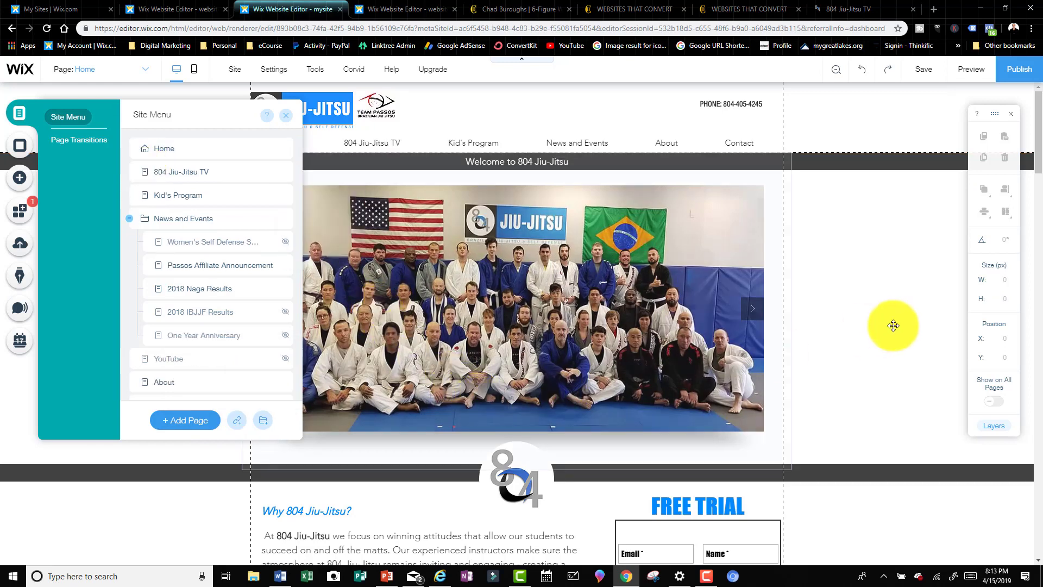
left_click(892, 339)
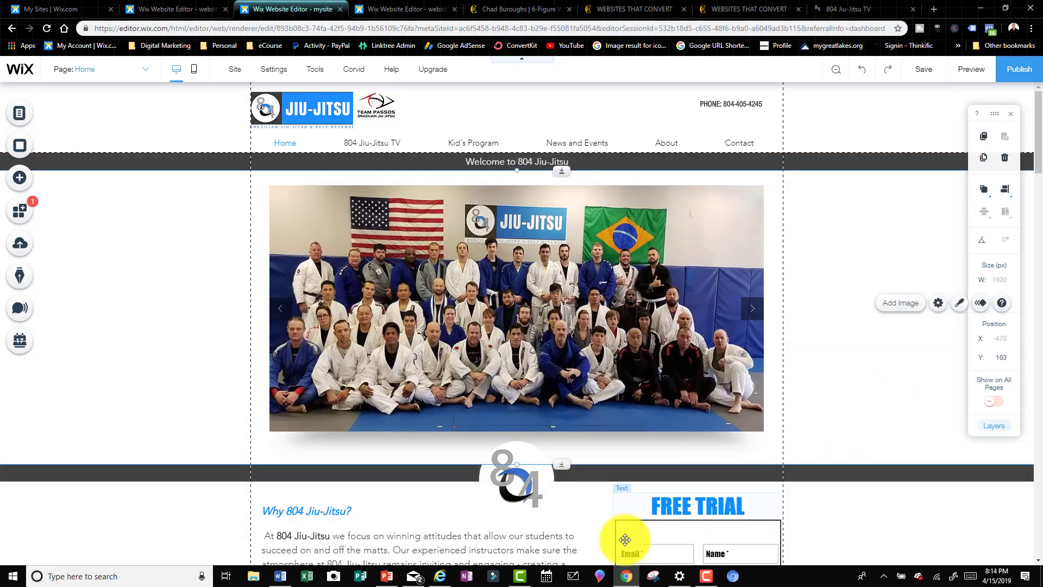
left_click(735, 9)
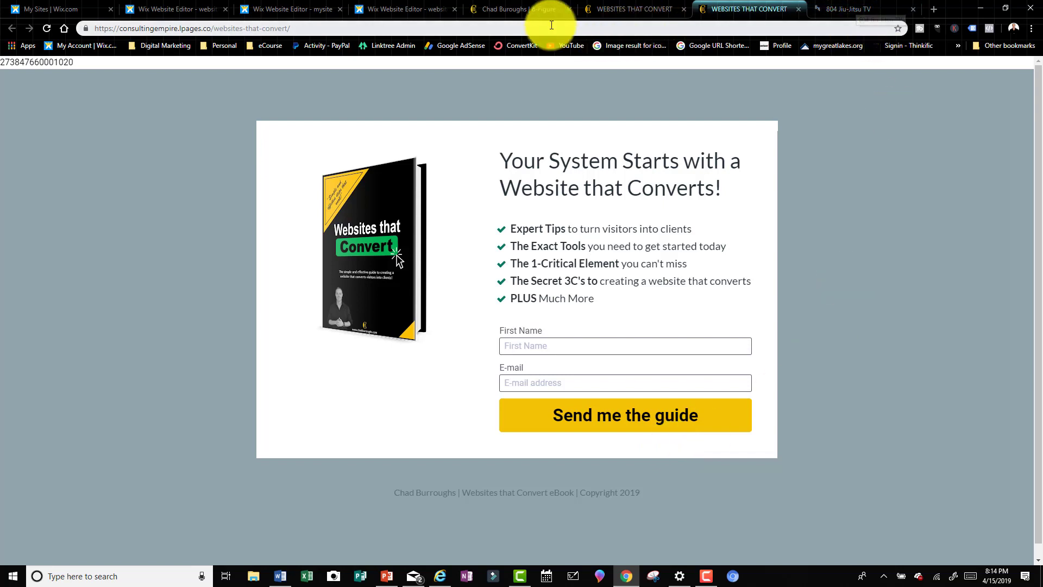
From the YouTube channel's banner, open the free WEBSITES THAT CONVERT ebook landing page in a new tab.
left_click(531, 9)
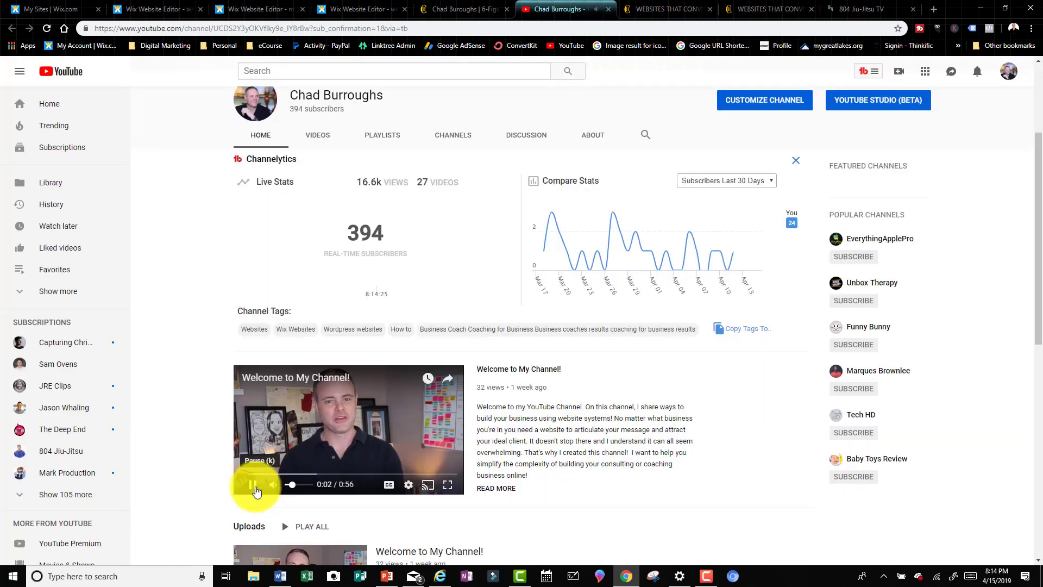
scroll(788, 380, "up", 3)
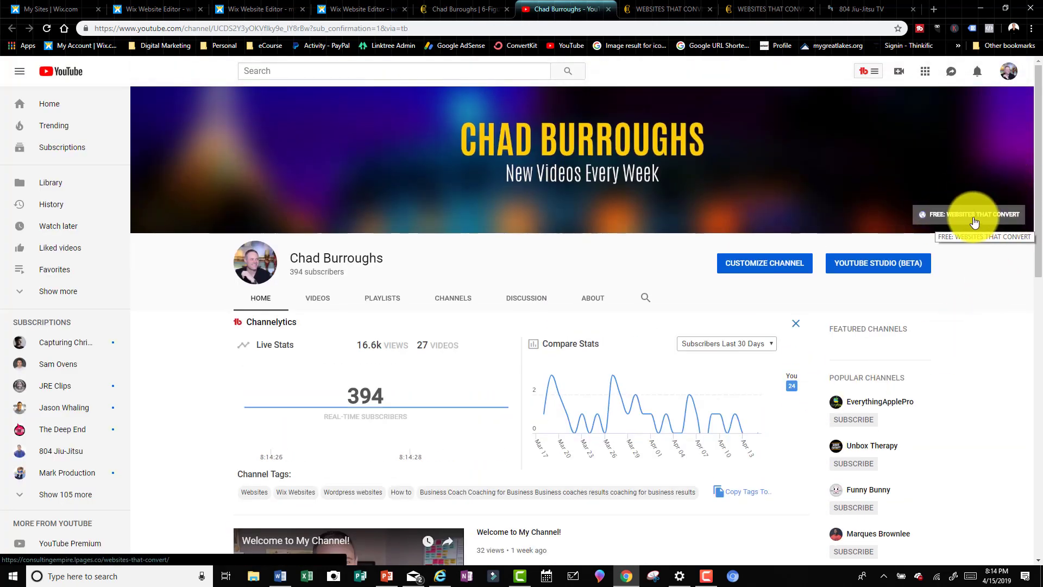
left_click(1002, 223)
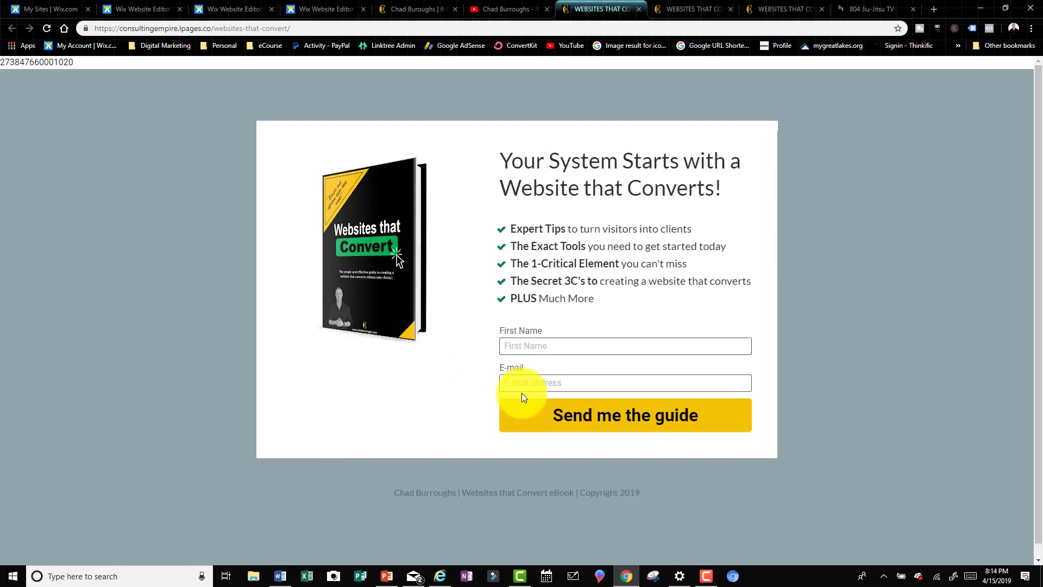